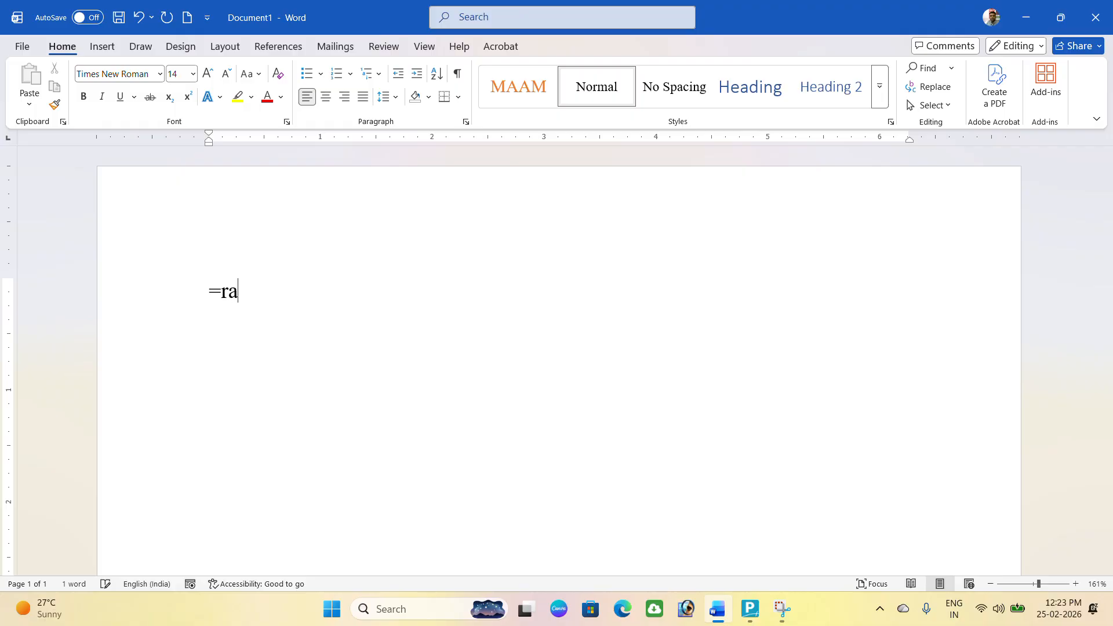
Fill the blank page with sample paragraphs using the =rand() formula.
{"action": "type", "text": "()"}
{"action": "key", "text": "Return"}
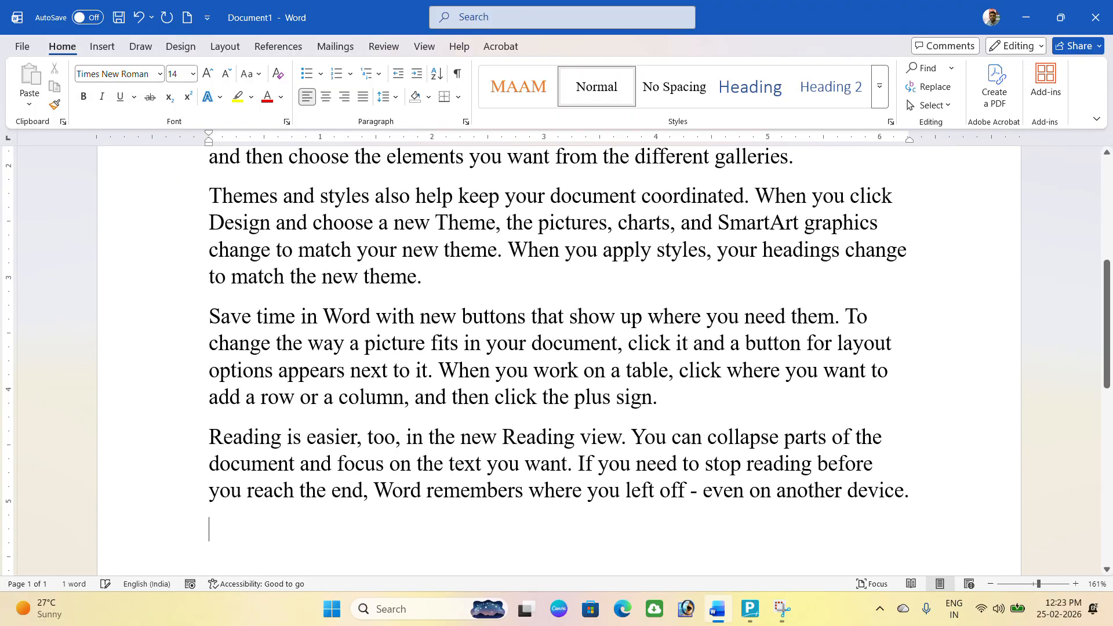
Select all five sample paragraphs and bullet them with the four-diamond symbol.
{"action": "scroll", "coordinate": [172, 278], "scroll_direction": "up", "scroll_amount": 5}
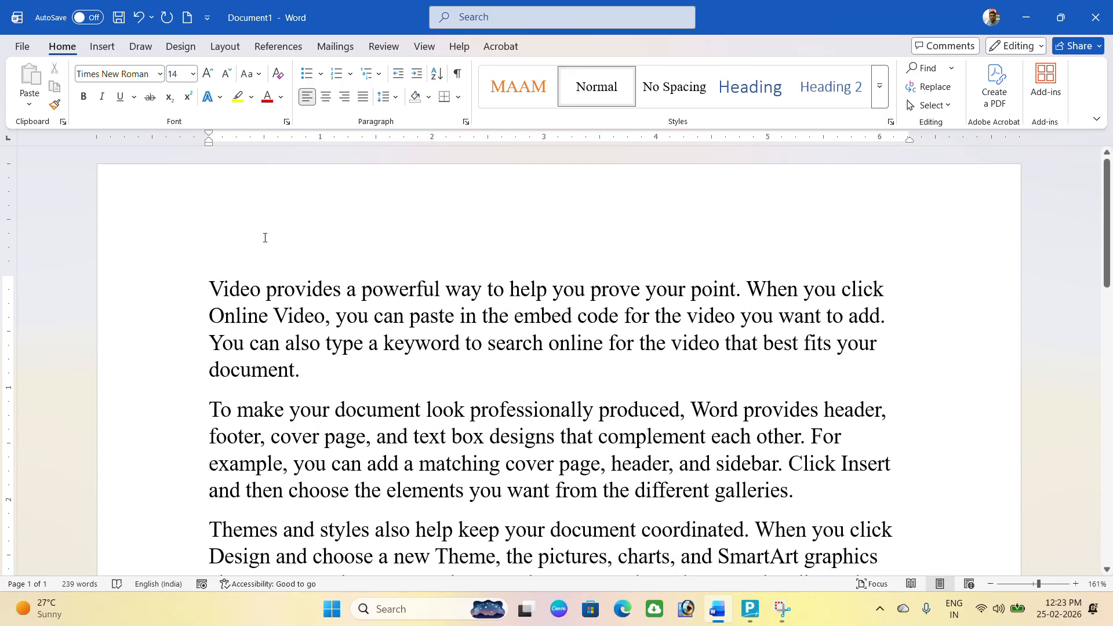
{"action": "left_click_drag", "start_coordinate": [215, 288], "coordinate": [942, 296]}
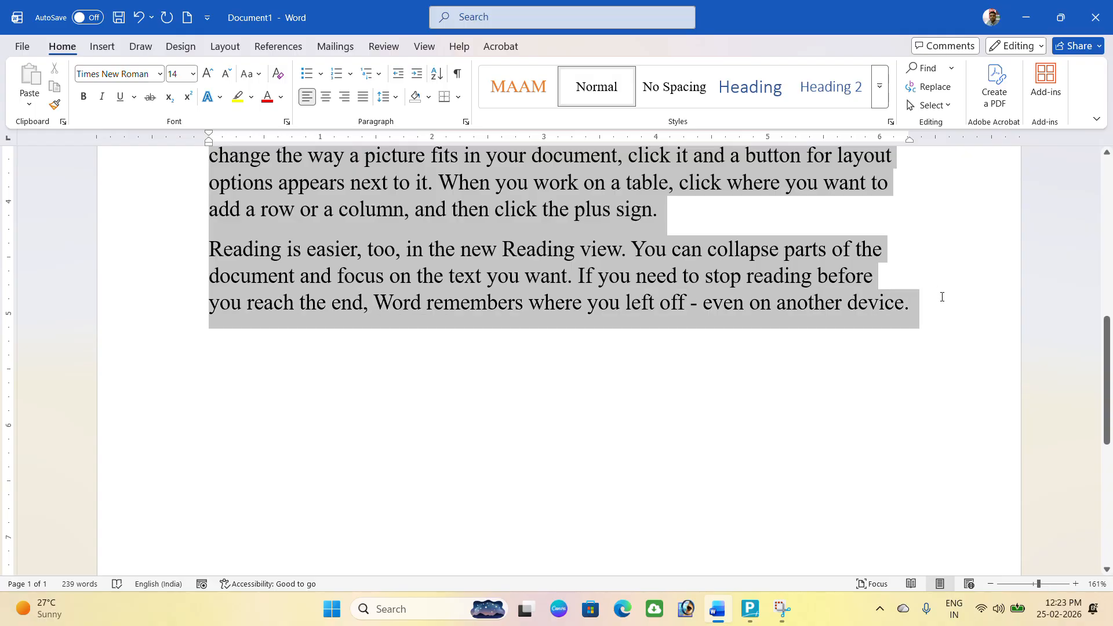
{"action": "scroll", "coordinate": [489, 220], "scroll_direction": "up", "scroll_amount": 5}
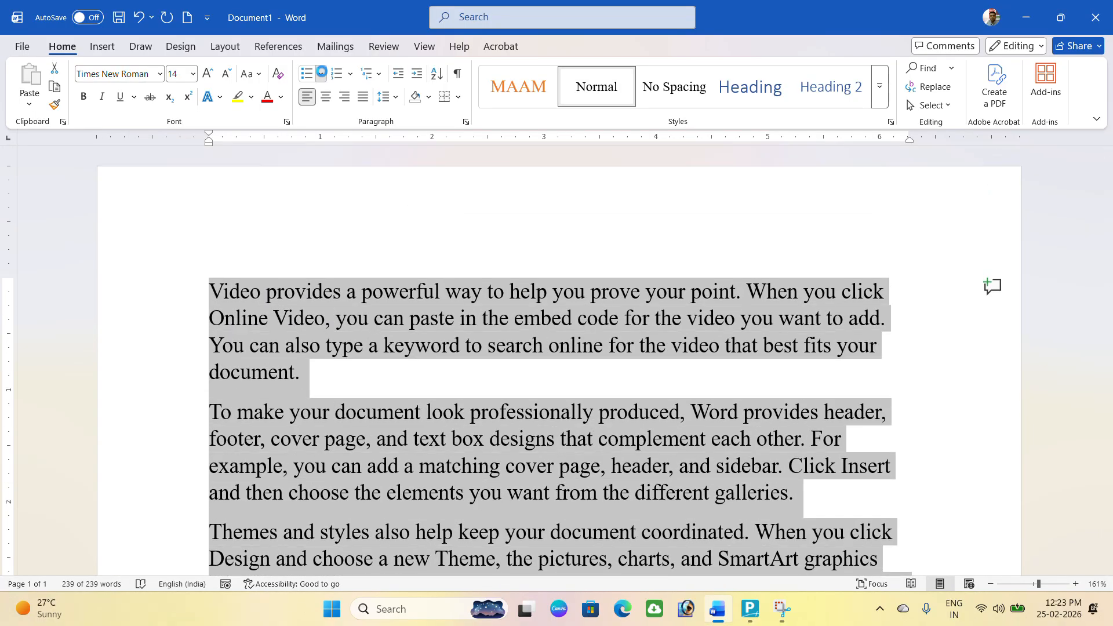
{"action": "left_click", "coordinate": [322, 75]}
{"action": "left_click", "coordinate": [422, 157]}
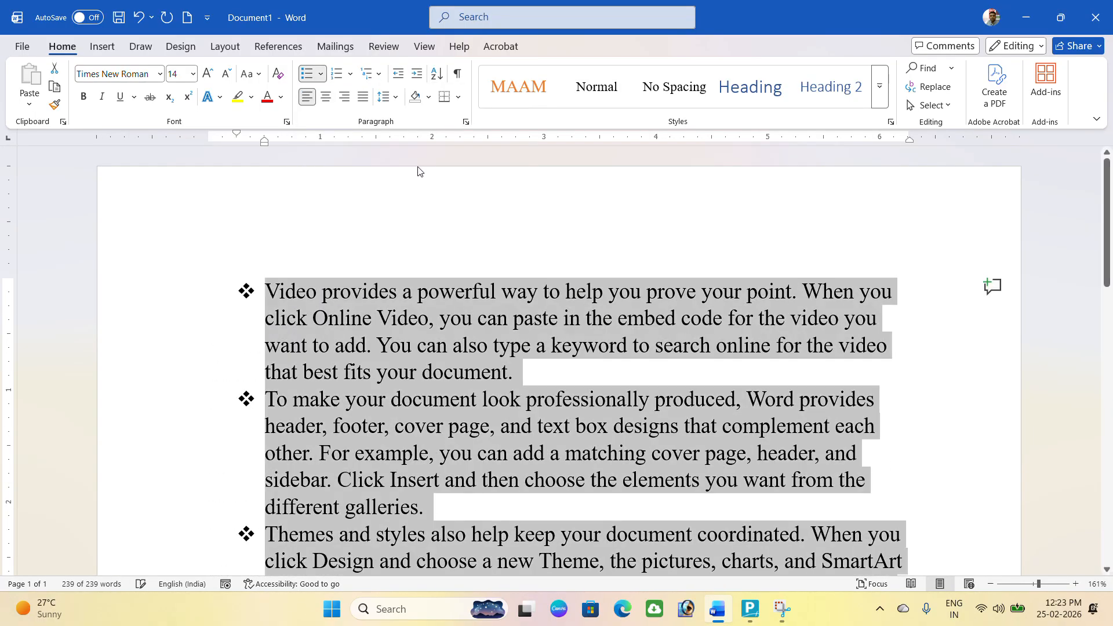
{"action": "left_click", "coordinate": [326, 73]}
Define a new bullet from the Wingdings pointing-hand symbol and apply it to the list.
{"action": "left_click", "coordinate": [355, 345]}
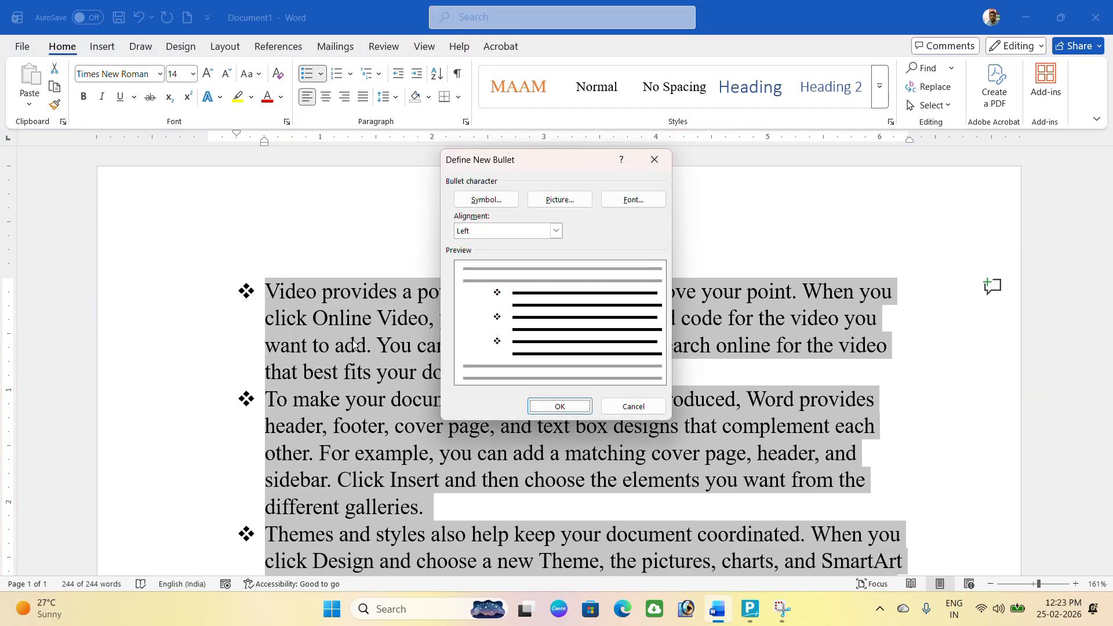
{"action": "left_click", "coordinate": [502, 204]}
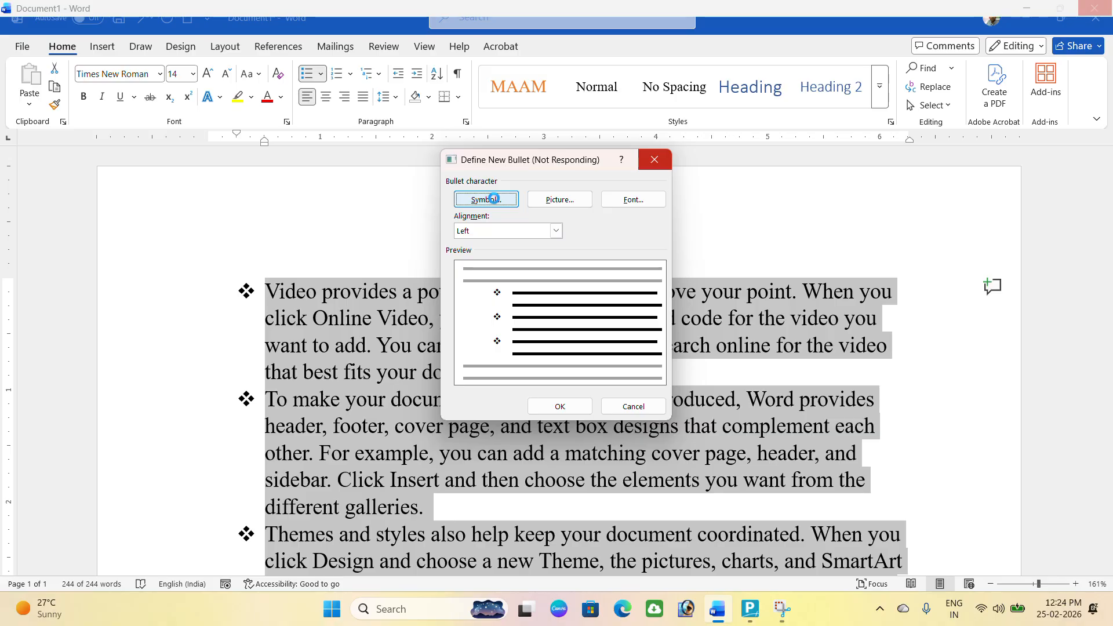
{"action": "left_click", "coordinate": [456, 240]}
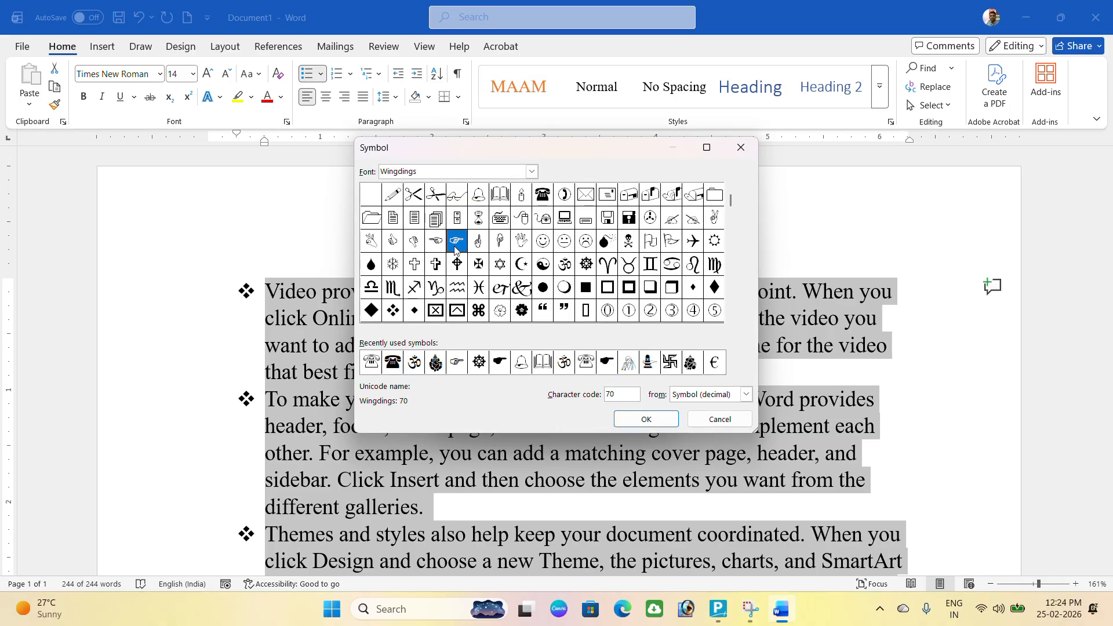
{"action": "left_click", "coordinate": [647, 420]}
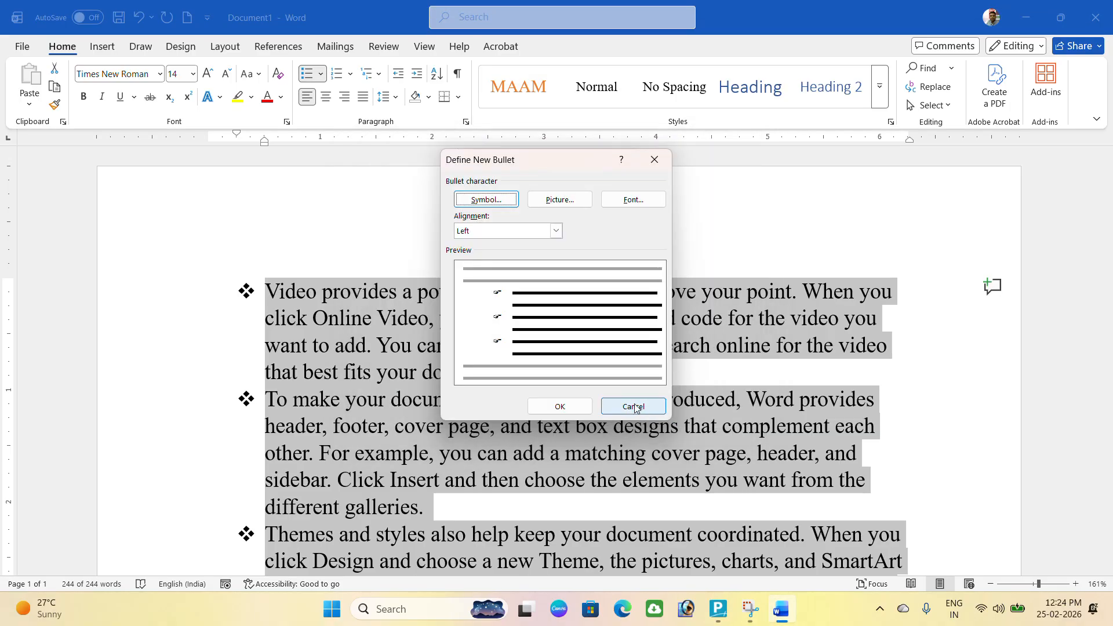
{"action": "left_click", "coordinate": [580, 404]}
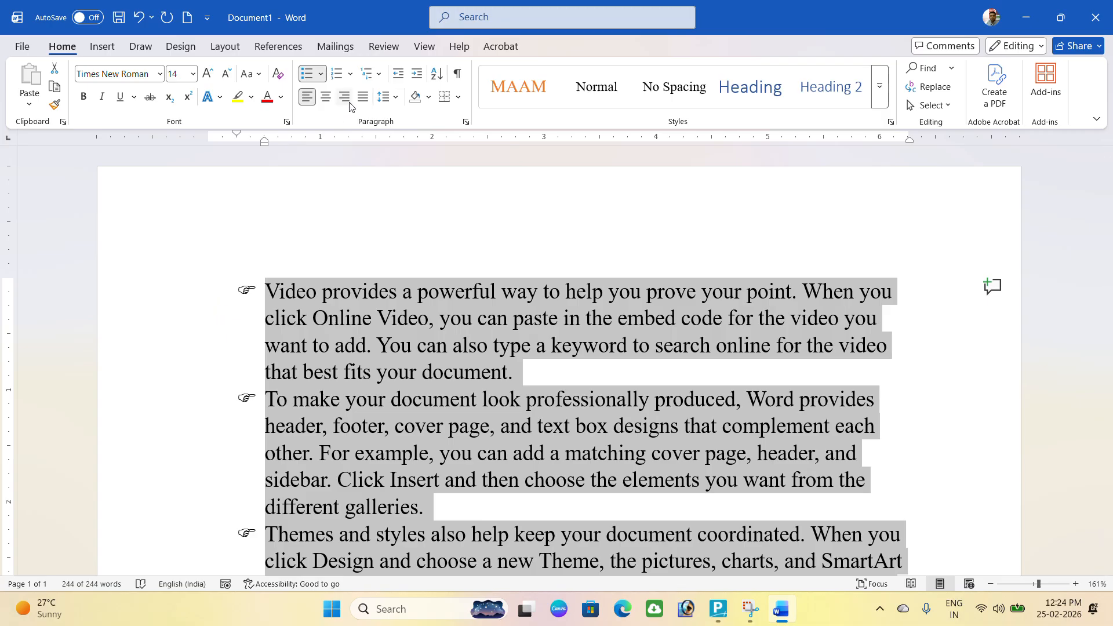
Switch the list to 1. 2. 3. numbering, then to the 1) a) i) multilevel style.
{"action": "left_click", "coordinate": [351, 75]}
{"action": "left_click", "coordinate": [421, 135]}
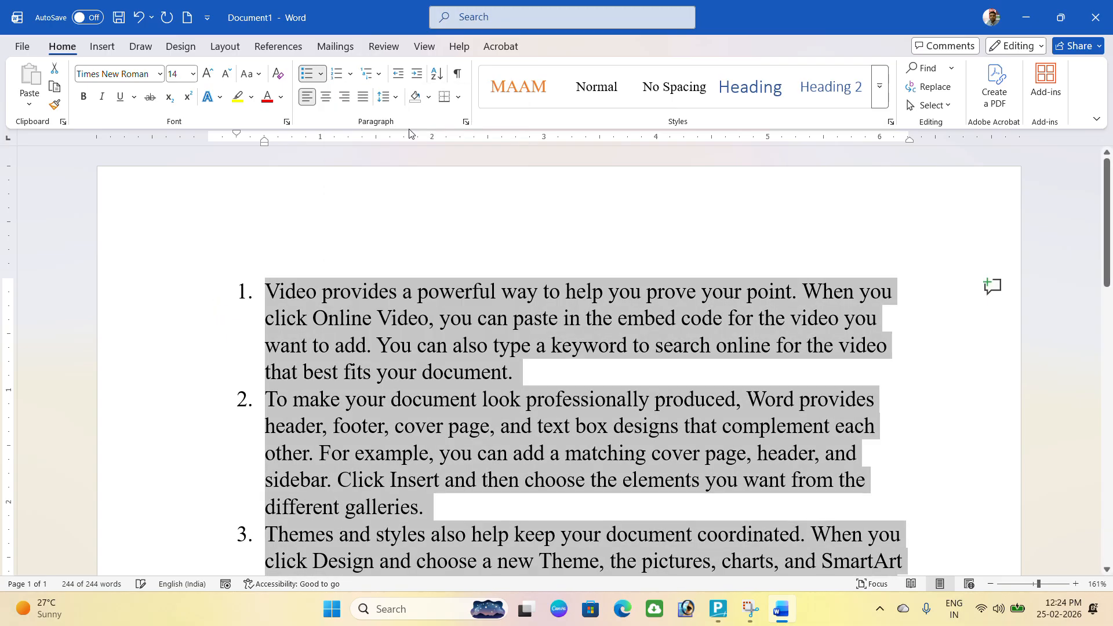
{"action": "left_click", "coordinate": [377, 76]}
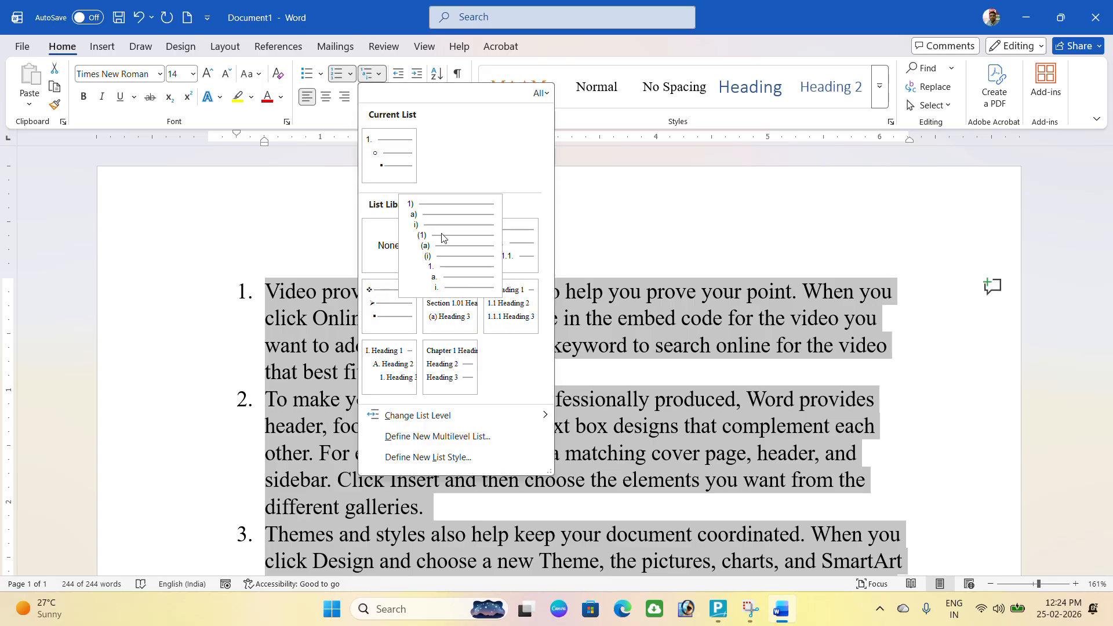
{"action": "left_click", "coordinate": [441, 238]}
{"action": "left_click", "coordinate": [431, 375]}
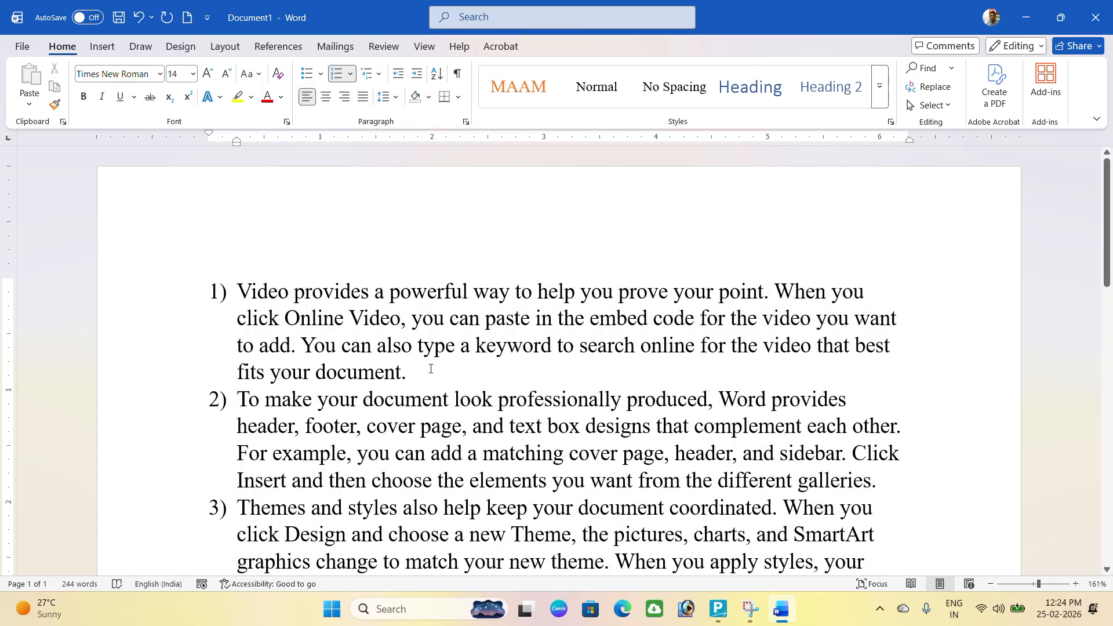
Under item 1, add sub-item a) 'dfgdsfgd' with four nested placeholder entries i)–iv).
{"action": "key", "text": "Return"}
{"action": "key", "text": "Tab"}
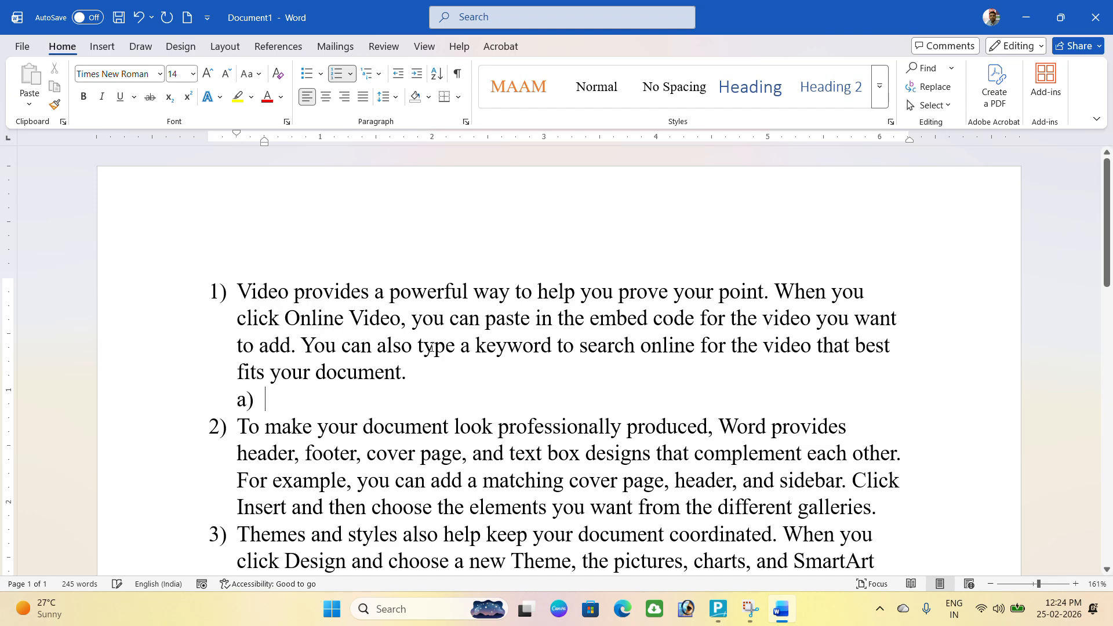
{"action": "type", "text": "dfgdsfgd"}
{"action": "key", "text": "Return"}
{"action": "key", "text": "Tab"}
{"action": "type", "text": "sdfgsdgsdg"}
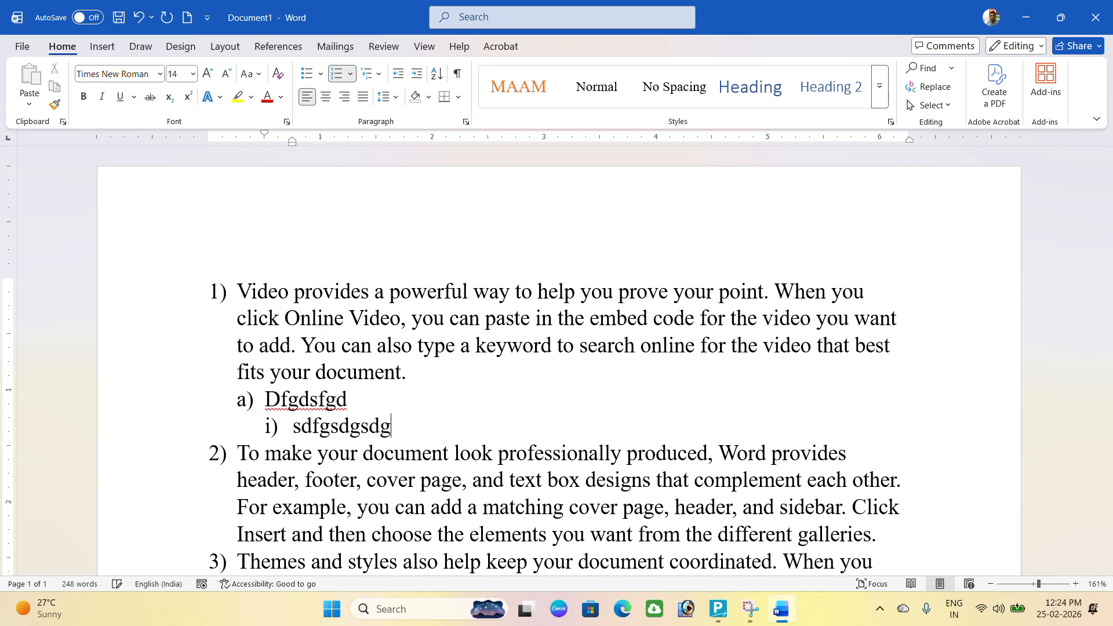
{"action": "key", "text": "Return"}
{"action": "type", "text": "sfgsdfgsdg"}
{"action": "key", "text": "Return"}
{"action": "type", "text": "sfgsdsdfg"}
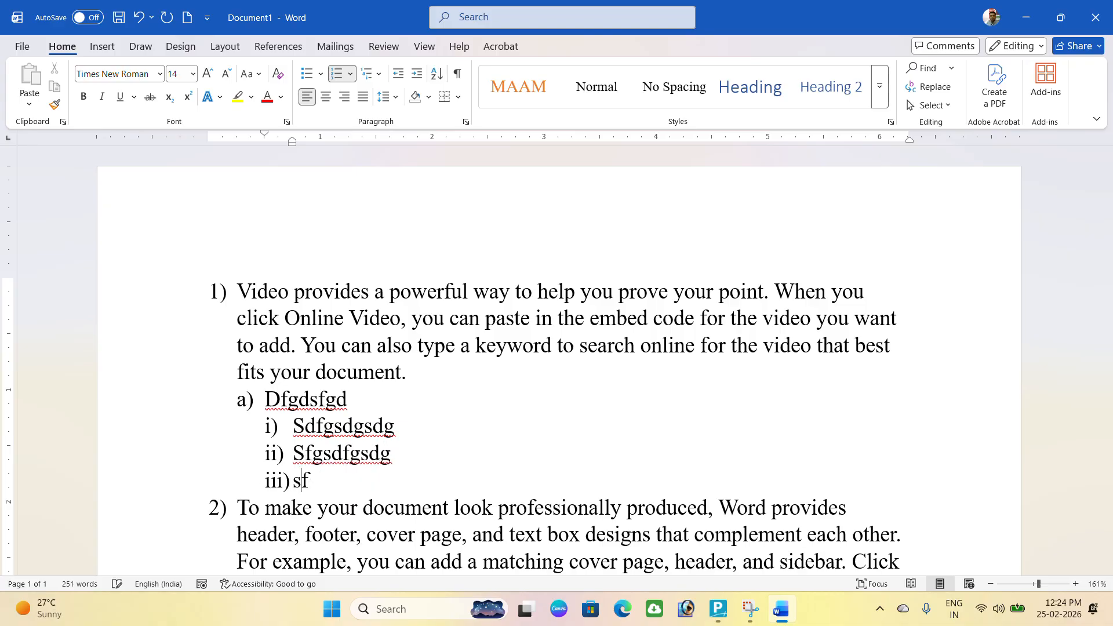
{"action": "key", "text": "Return"}
{"action": "type", "text": "dsgd"}
Promote the next entry to sub-item b) and type 'fdgdsfg sdfgdsfg'.
{"action": "key", "text": "Return"}
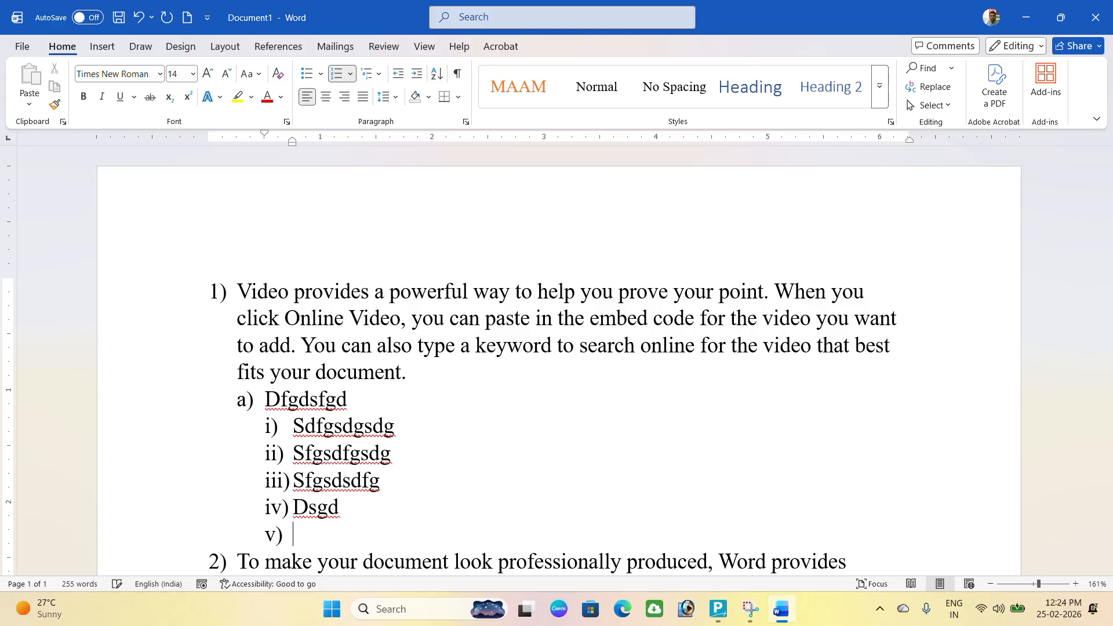
{"action": "key", "text": "shift+Tab"}
{"action": "type", "text": "fdgdsfg sdfgdsfg"}
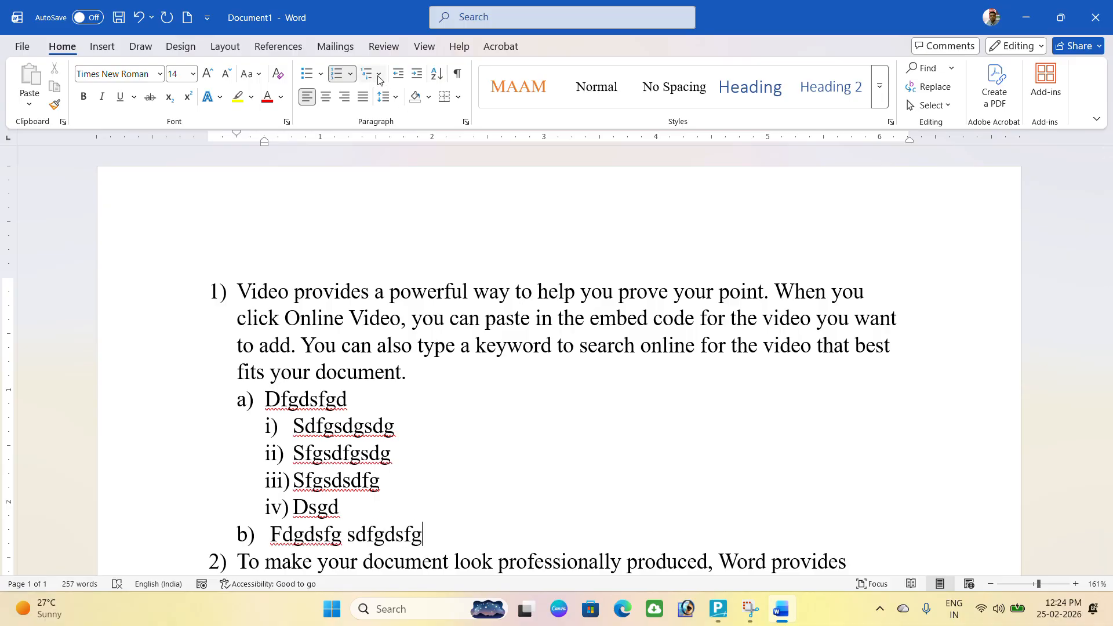
{"action": "scroll", "coordinate": [420, 277], "scroll_direction": "down", "scroll_amount": 1}
{"action": "scroll", "coordinate": [420, 277], "scroll_direction": "down", "scroll_amount": 3}
{"action": "scroll", "coordinate": [249, 341], "scroll_direction": "up", "scroll_amount": 1}
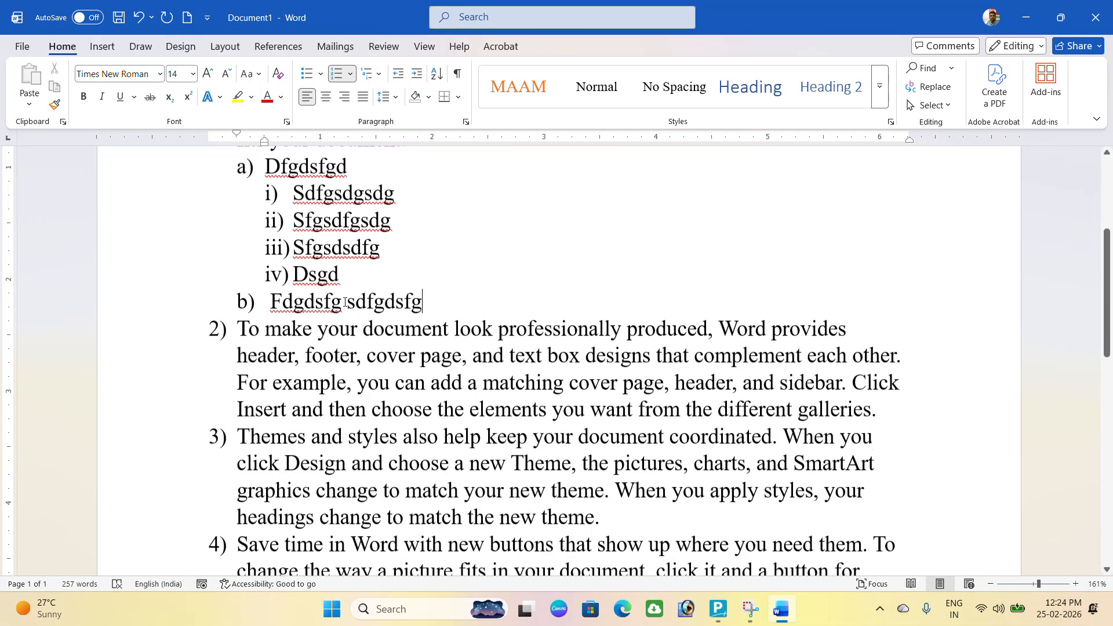
{"action": "left_click_drag", "start_coordinate": [243, 341], "coordinate": [759, 574]}
Set numbering to None for items 2–5, then undo that change.
{"action": "left_click", "coordinate": [350, 74]}
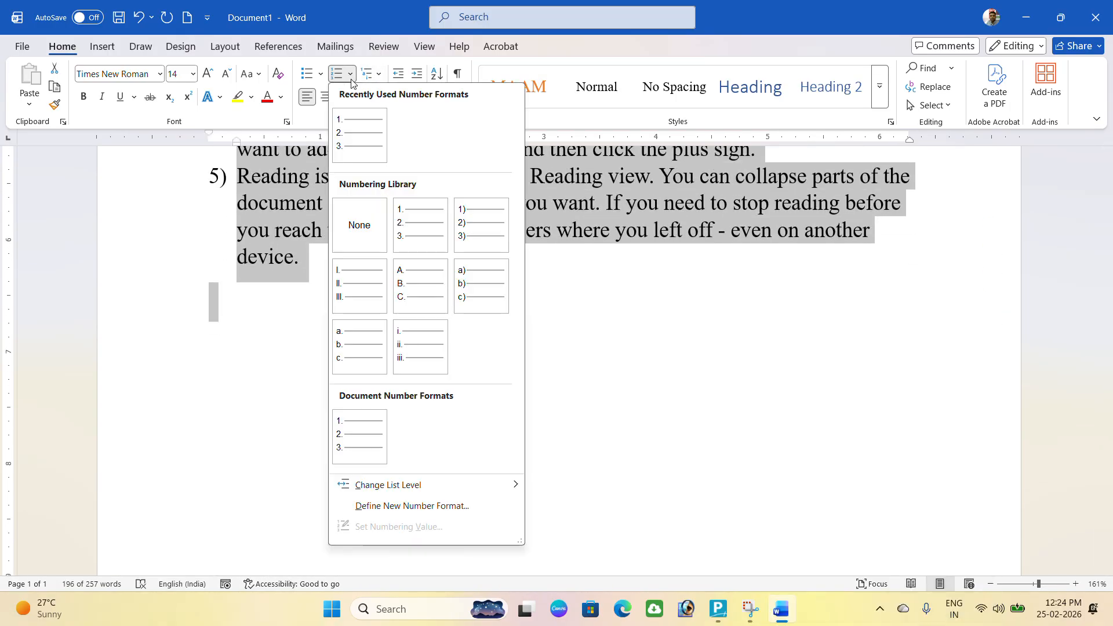
{"action": "left_click", "coordinate": [366, 235]}
{"action": "key", "text": "ctrl+z"}
{"action": "scroll", "coordinate": [308, 346], "scroll_direction": "up", "scroll_amount": 5}
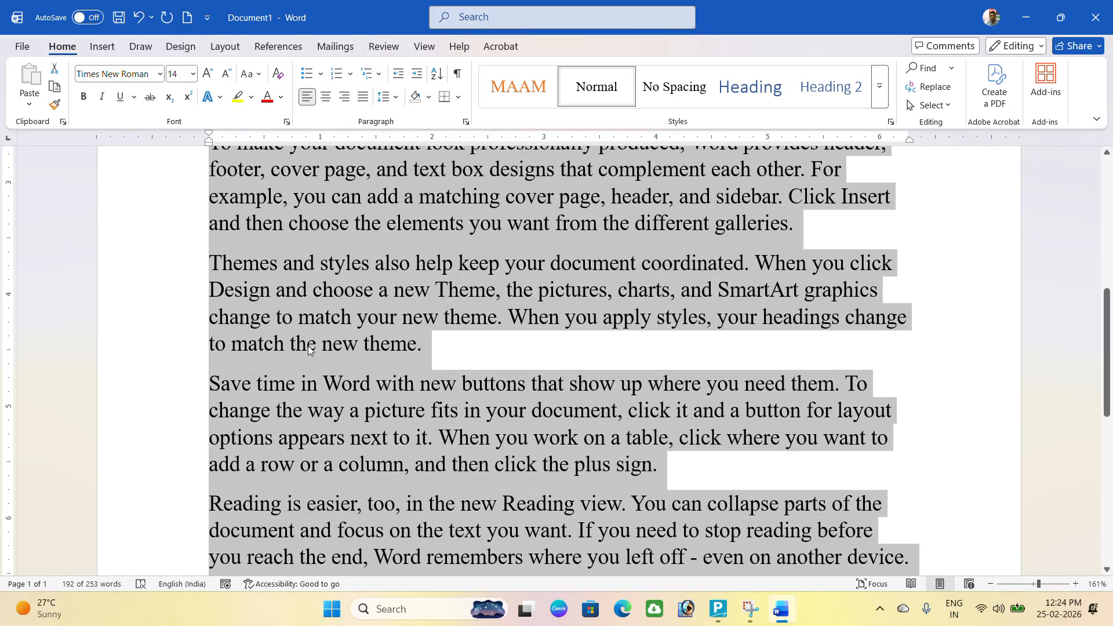
Indent the Themes and styles paragraph three steps, then return it to the left margin.
{"action": "left_click", "coordinate": [276, 318]}
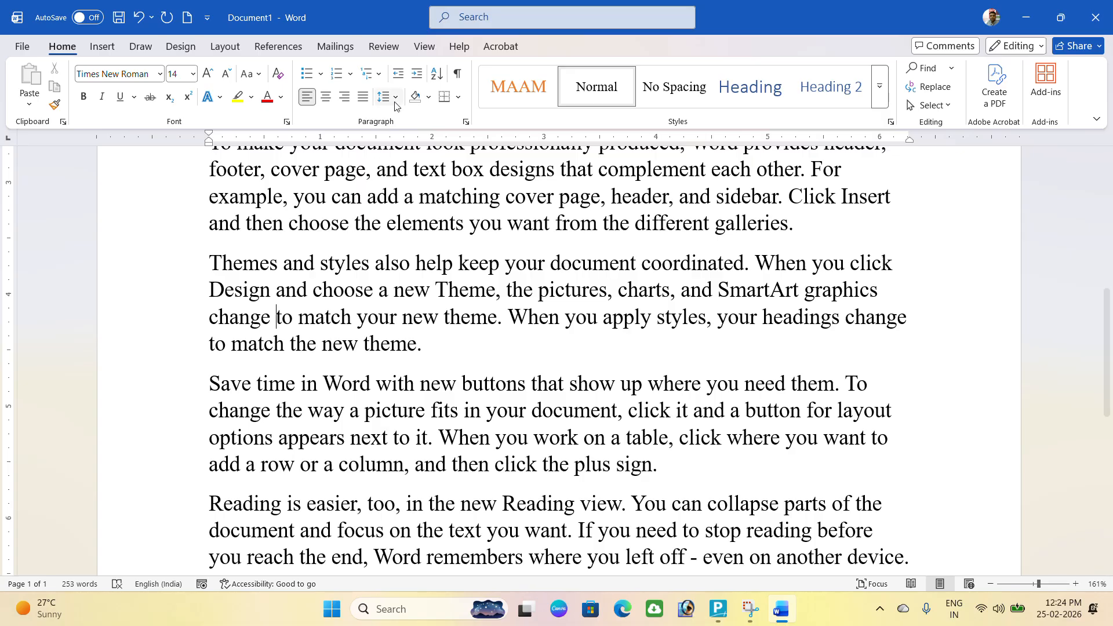
{"action": "left_click", "coordinate": [417, 73]}
{"action": "left_click", "coordinate": [417, 75]}
{"action": "left_click", "coordinate": [416, 74]}
{"action": "left_click", "coordinate": [397, 76]}
{"action": "left_click", "coordinate": [398, 77]}
{"action": "left_click", "coordinate": [398, 80]}
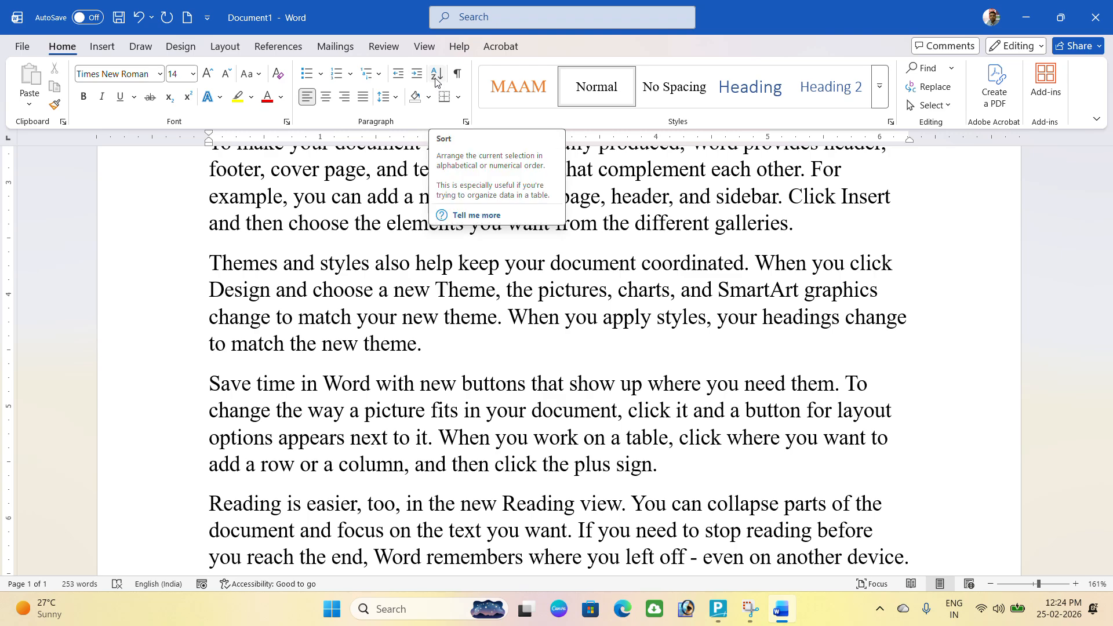
Remove the 1) number from the Video paragraph and insert a blank line above it.
{"action": "scroll", "coordinate": [241, 302], "scroll_direction": "up", "scroll_amount": 3}
{"action": "scroll", "coordinate": [241, 302], "scroll_direction": "up", "scroll_amount": 3}
{"action": "left_click", "coordinate": [237, 291]}
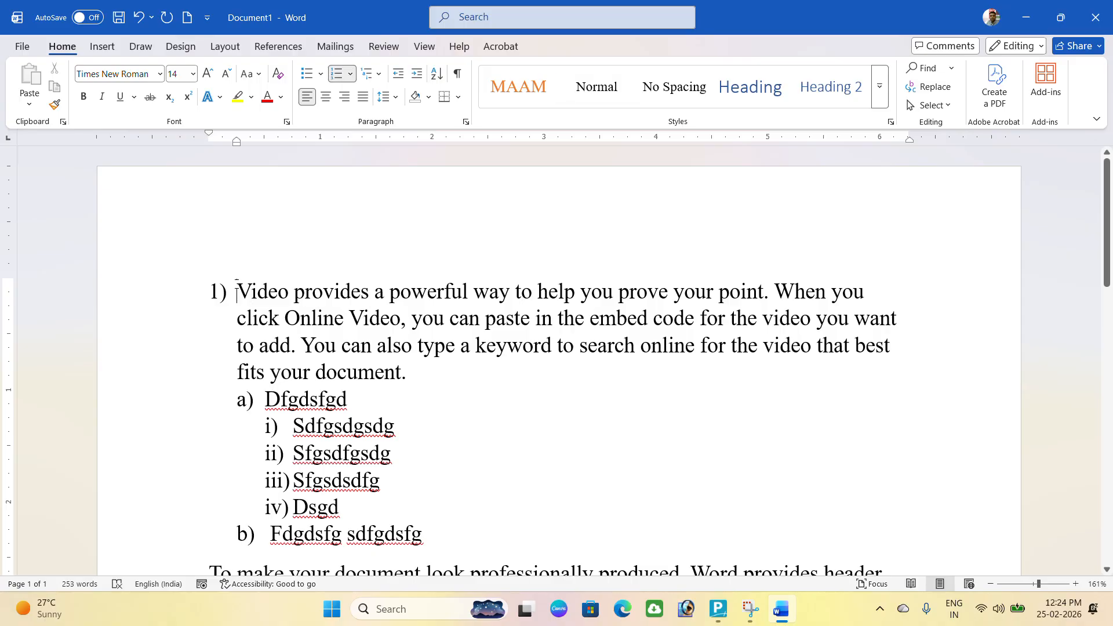
{"action": "key", "text": "BackSpace"}
{"action": "key", "text": "BackSpace"}
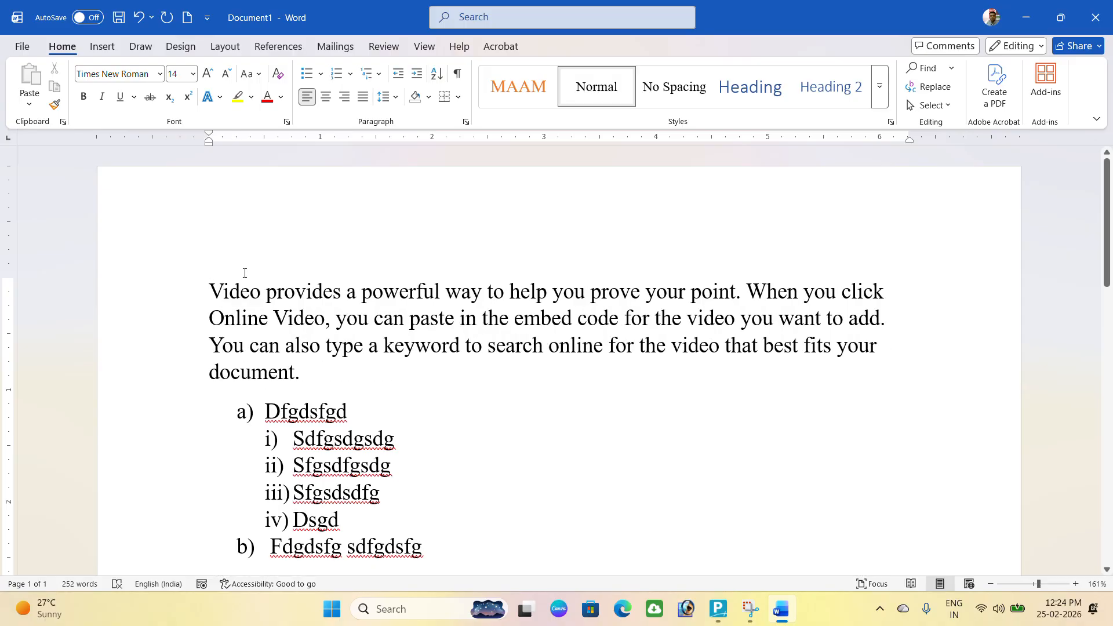
{"action": "key", "text": "Return"}
Type the word 'zenith' on the blank top line.
{"action": "type", "text": "dsff"}
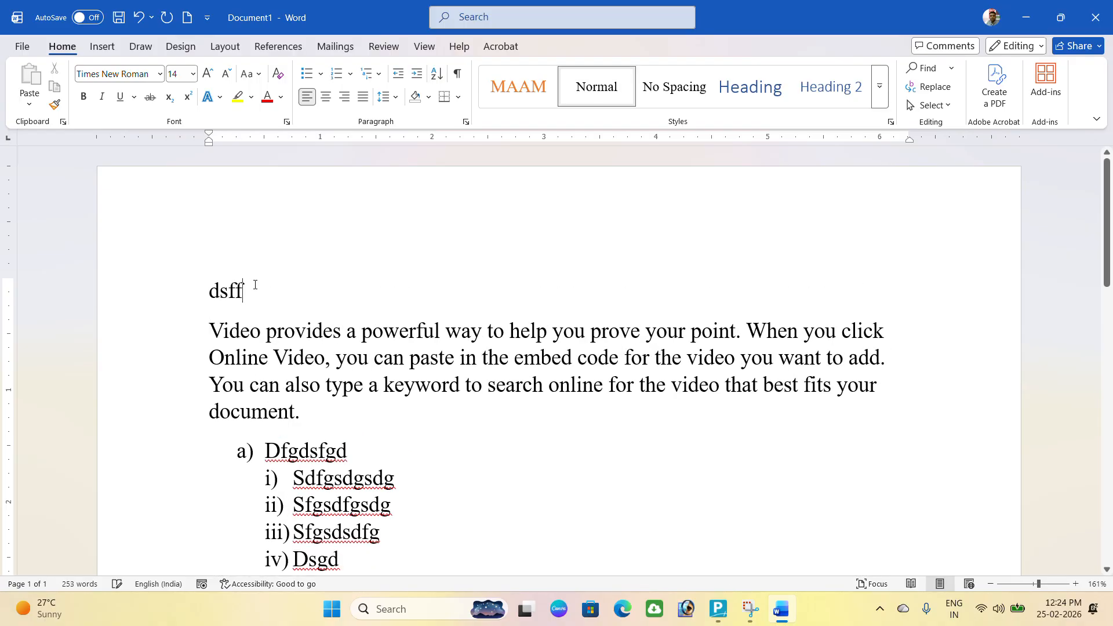
{"action": "left_click", "coordinate": [196, 289]}
{"action": "type", "text": "zeni"}
{"action": "type", "text": "rt"}
{"action": "key", "text": "BackSpace"}
{"action": "key", "text": "BackSpace"}
{"action": "type", "text": "th"}
Try right and left alignment on 'zenith', leaving it centred.
{"action": "left_click", "coordinate": [197, 288]}
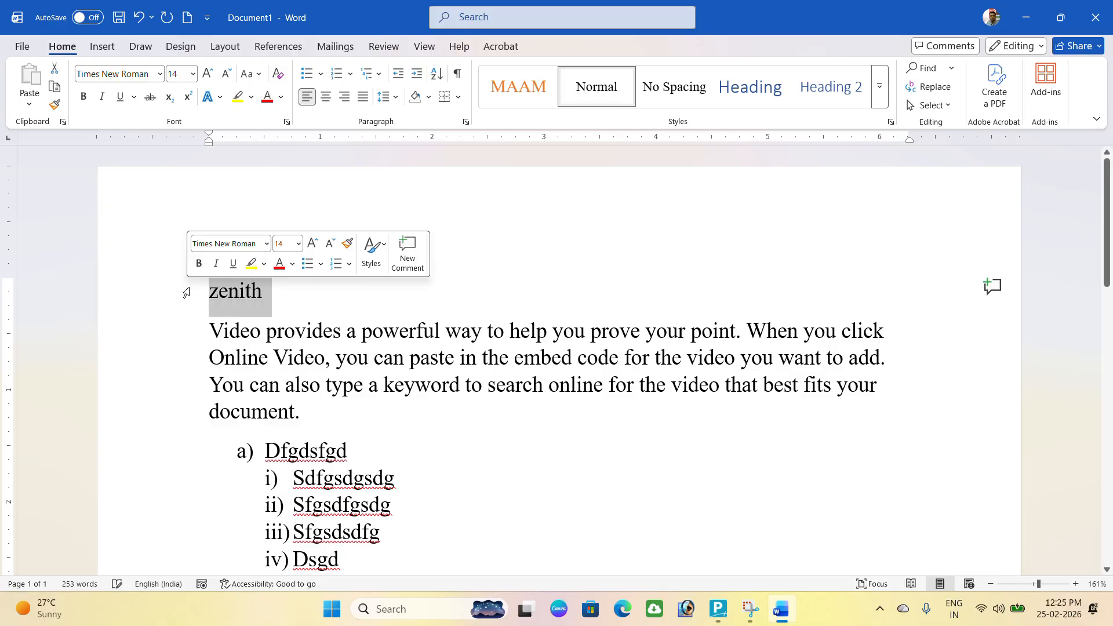
{"action": "left_click", "coordinate": [327, 102]}
{"action": "left_click", "coordinate": [351, 99]}
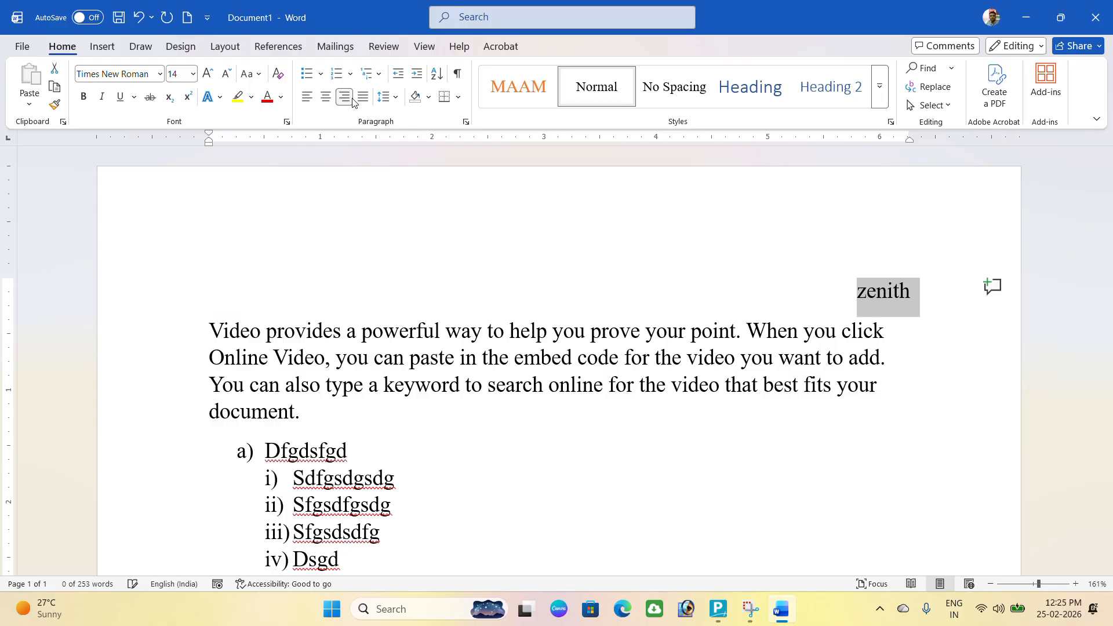
{"action": "left_click", "coordinate": [308, 98]}
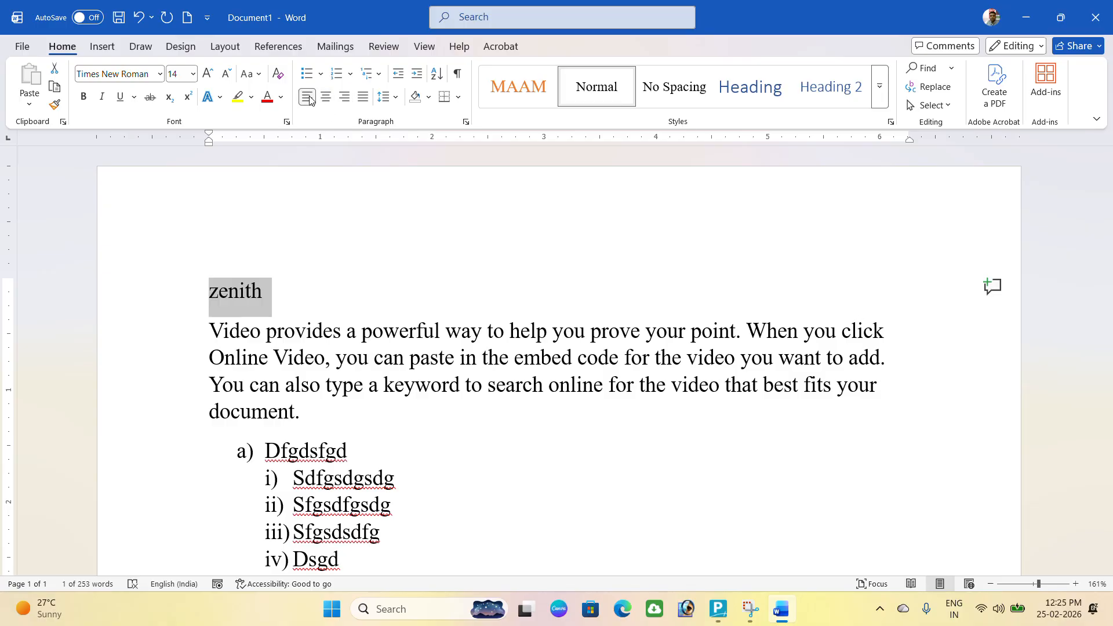
{"action": "left_click", "coordinate": [327, 98]}
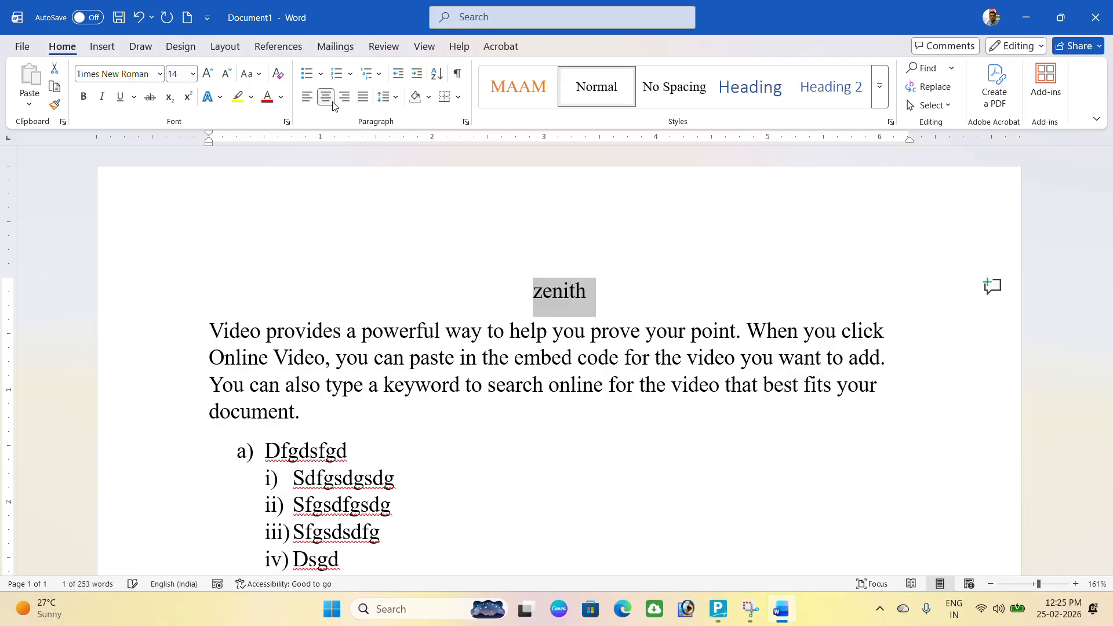
{"action": "left_click", "coordinate": [224, 346]}
Select the Video provides paragraph and justify it to both margins.
{"action": "left_click_drag", "start_coordinate": [224, 346], "coordinate": [301, 433]}
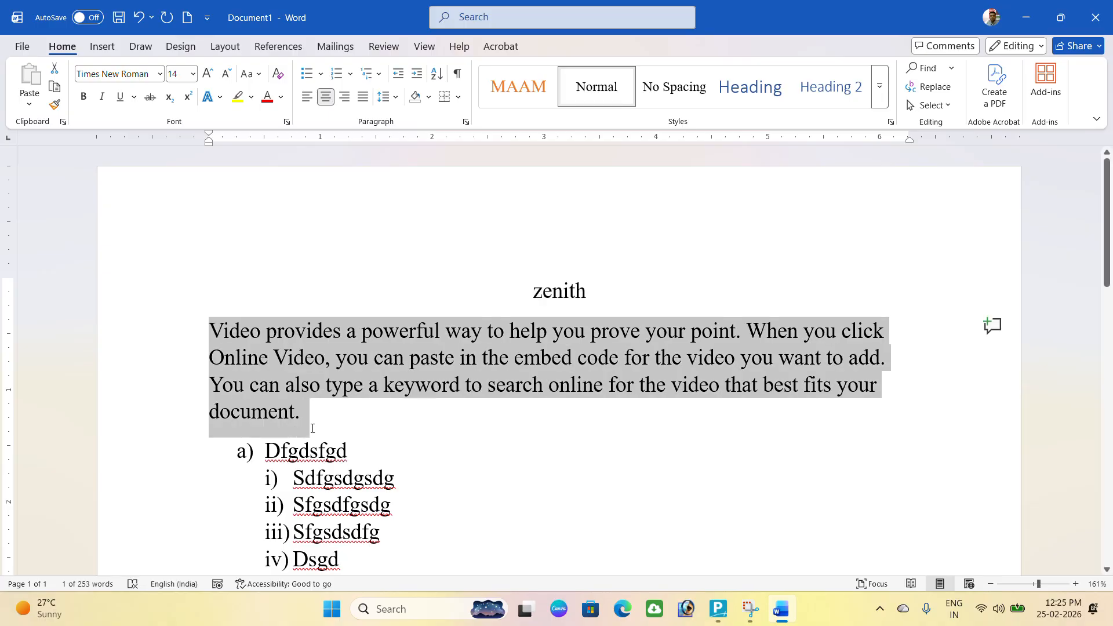
{"action": "left_click", "coordinate": [363, 97]}
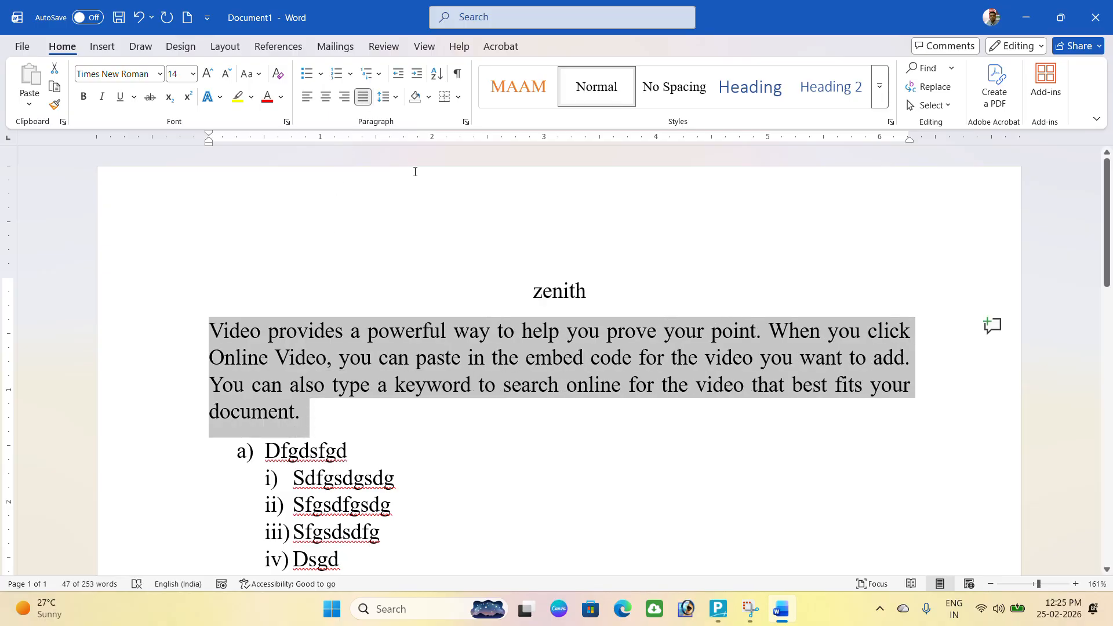
{"action": "left_click", "coordinate": [384, 97]}
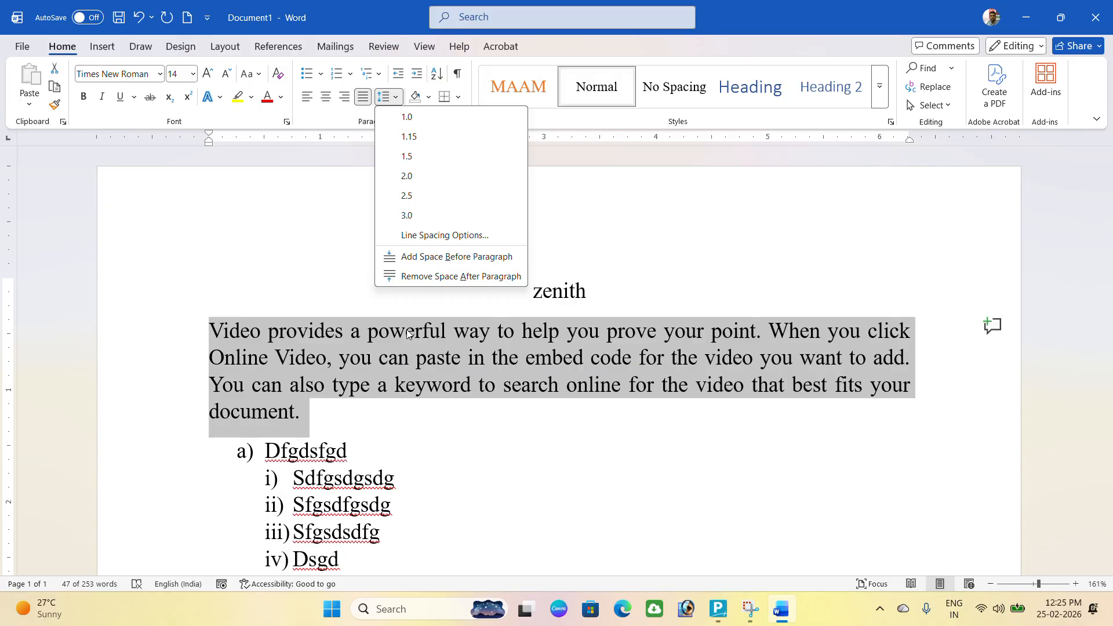
Set the opening paragraph to 2.0 line spacing, then back to 1.0.
{"action": "left_click", "coordinate": [409, 177]}
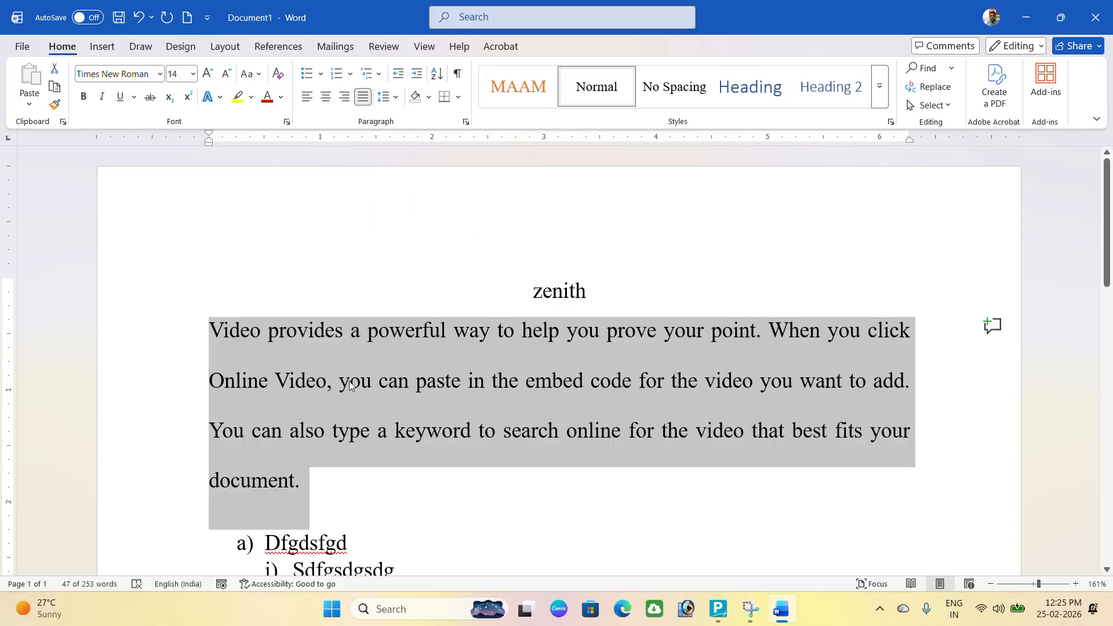
{"action": "left_click", "coordinate": [394, 98]}
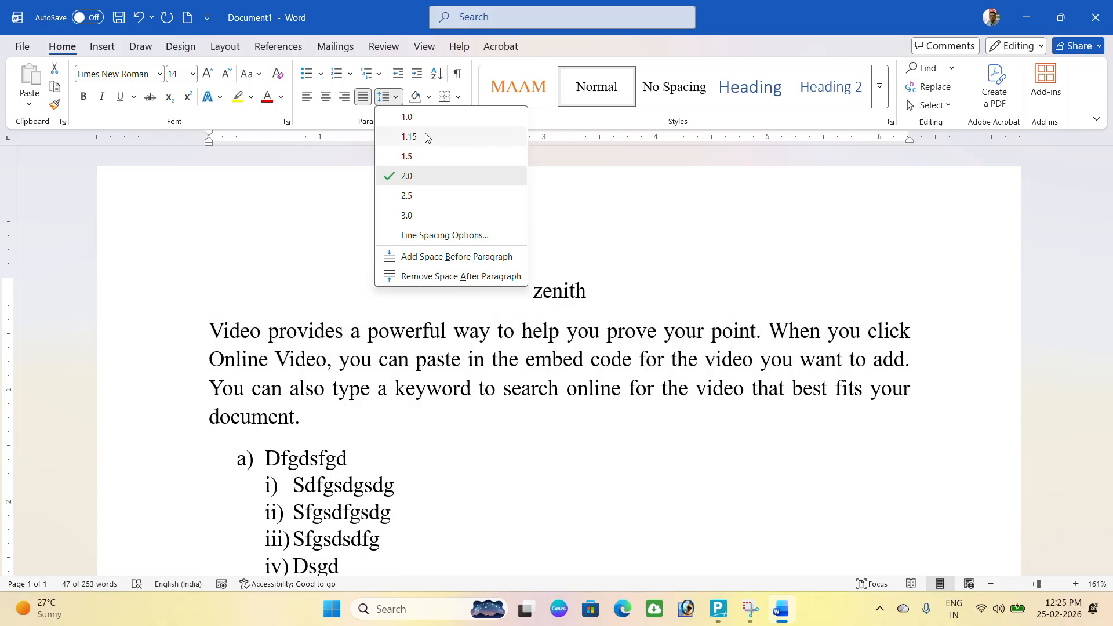
{"action": "left_click", "coordinate": [427, 116]}
Remove, then restore, the space after the Themes, Save time and Reading paragraphs.
{"action": "scroll", "coordinate": [428, 261], "scroll_direction": "down", "scroll_amount": 10}
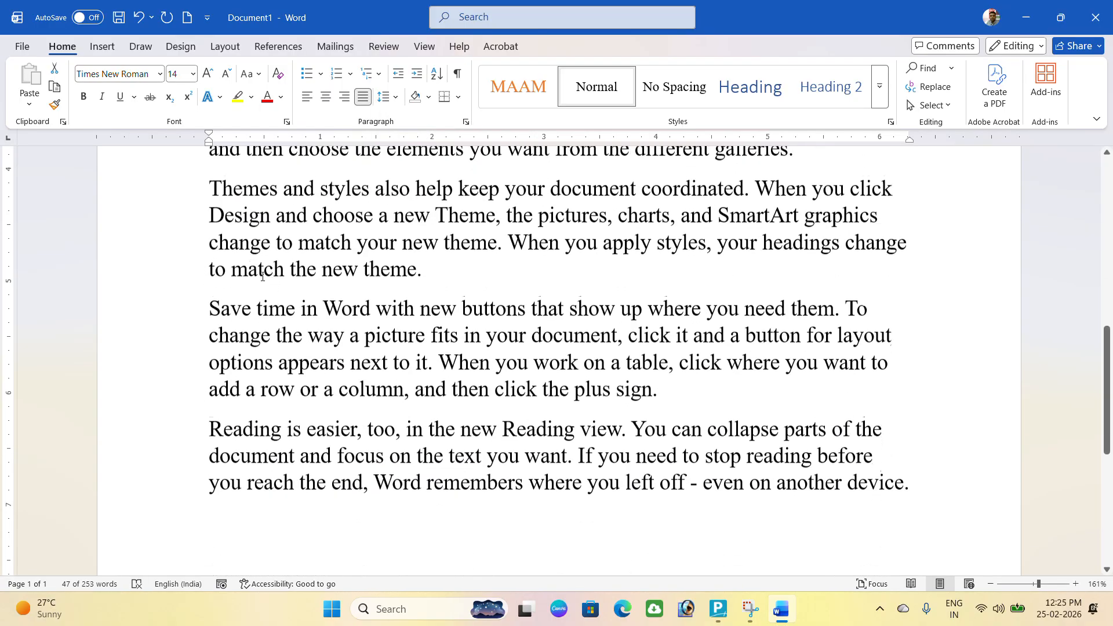
{"action": "left_click_drag", "start_coordinate": [209, 181], "coordinate": [924, 468]}
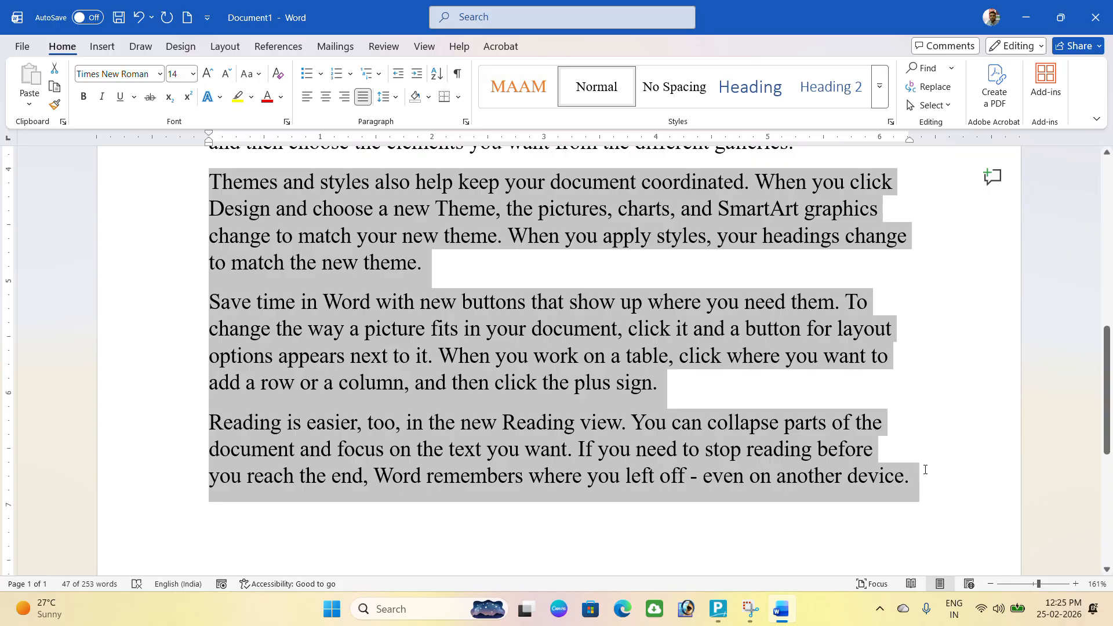
{"action": "left_click", "coordinate": [395, 96]}
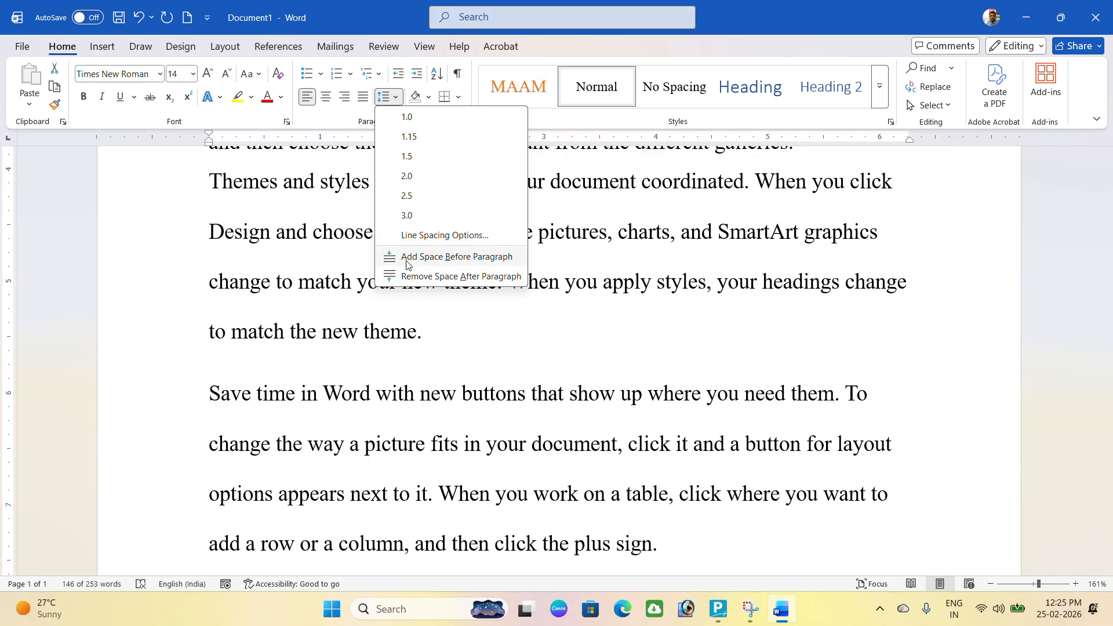
{"action": "left_click", "coordinate": [413, 277]}
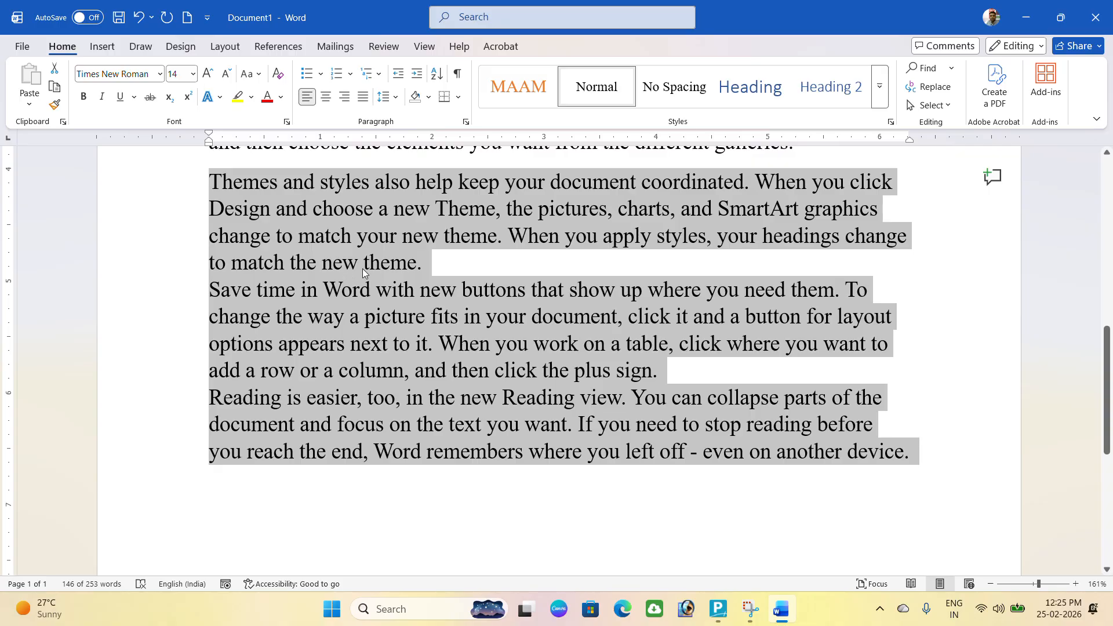
{"action": "left_click", "coordinate": [390, 97]}
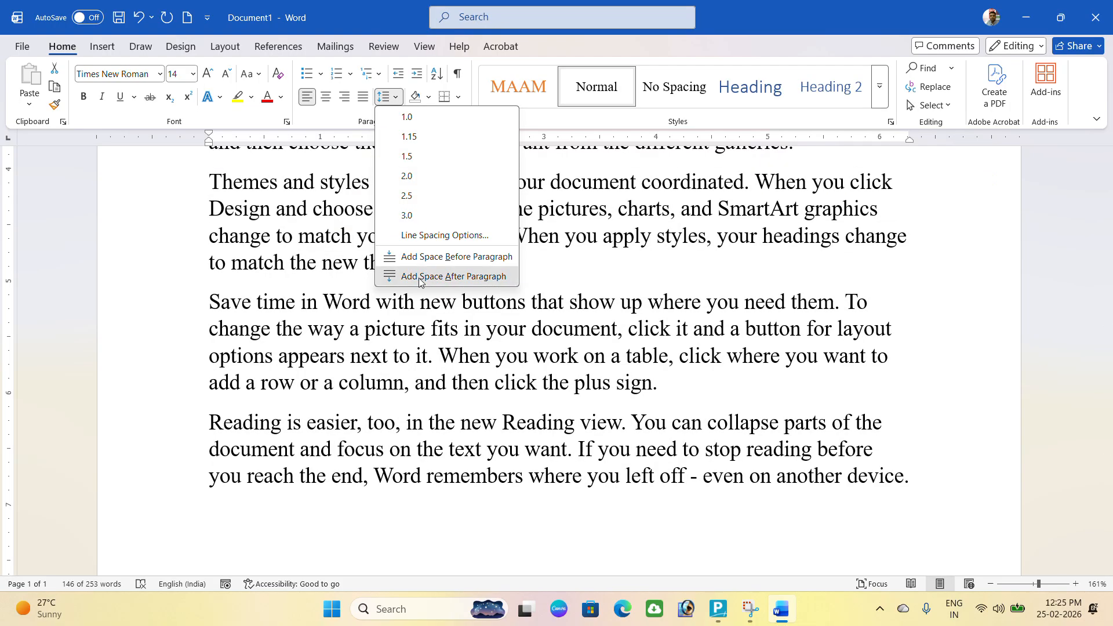
{"action": "left_click", "coordinate": [420, 278]}
{"action": "left_click", "coordinate": [353, 270]}
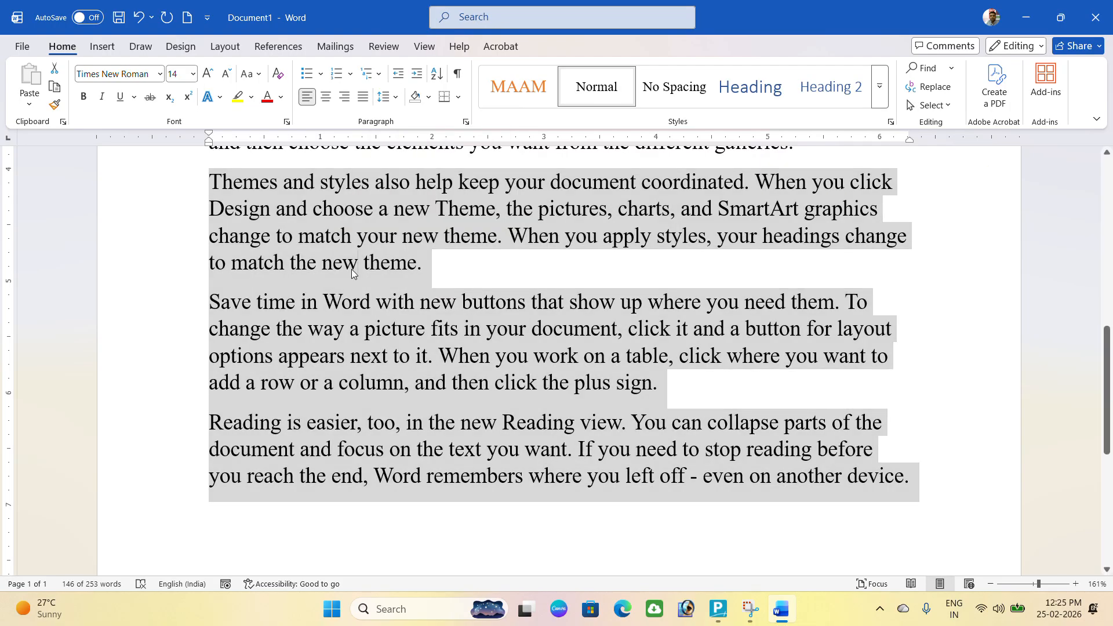
{"action": "scroll", "coordinate": [365, 265], "scroll_direction": "up", "scroll_amount": 2}
{"action": "left_click", "coordinate": [371, 311]}
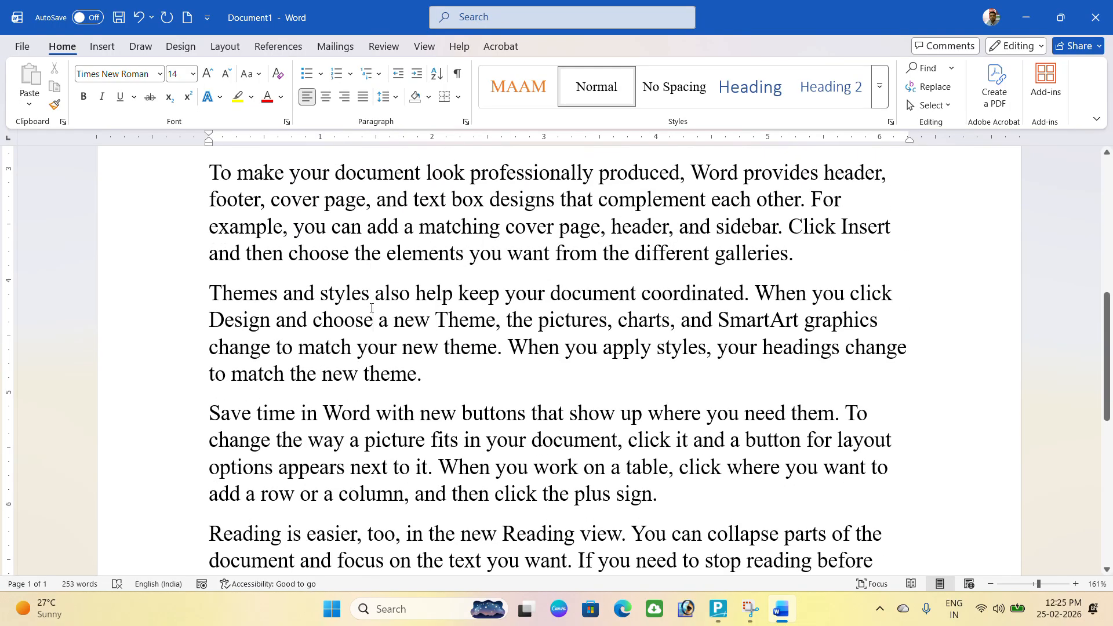
Shade the Themes and styles paragraph light blue and enclose it with All Borders.
{"action": "left_click", "coordinate": [429, 97]}
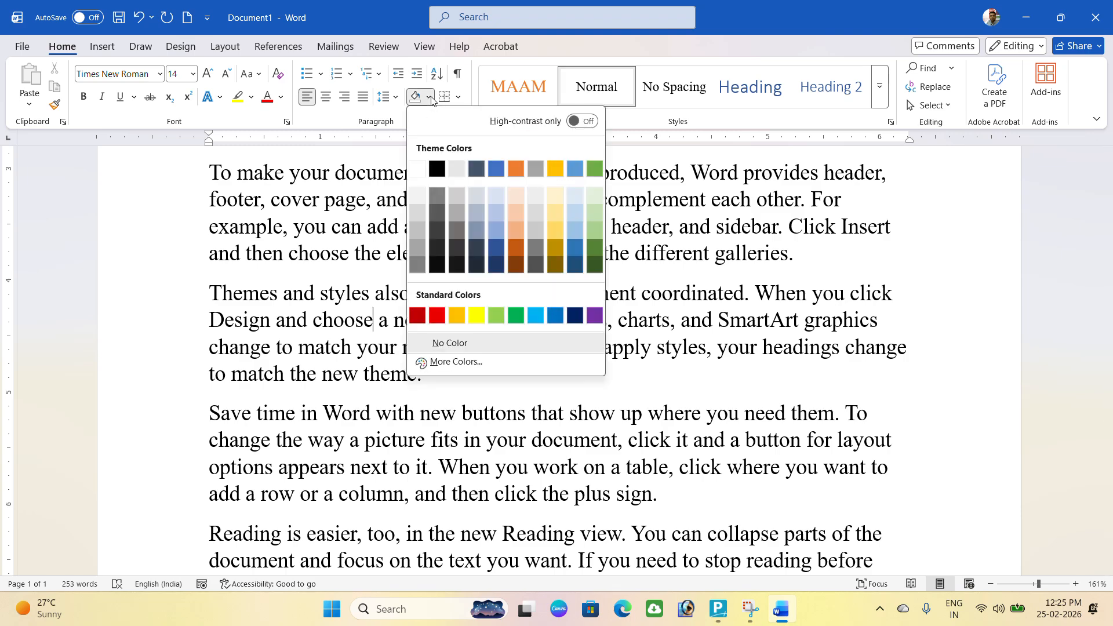
{"action": "left_click", "coordinate": [500, 211]}
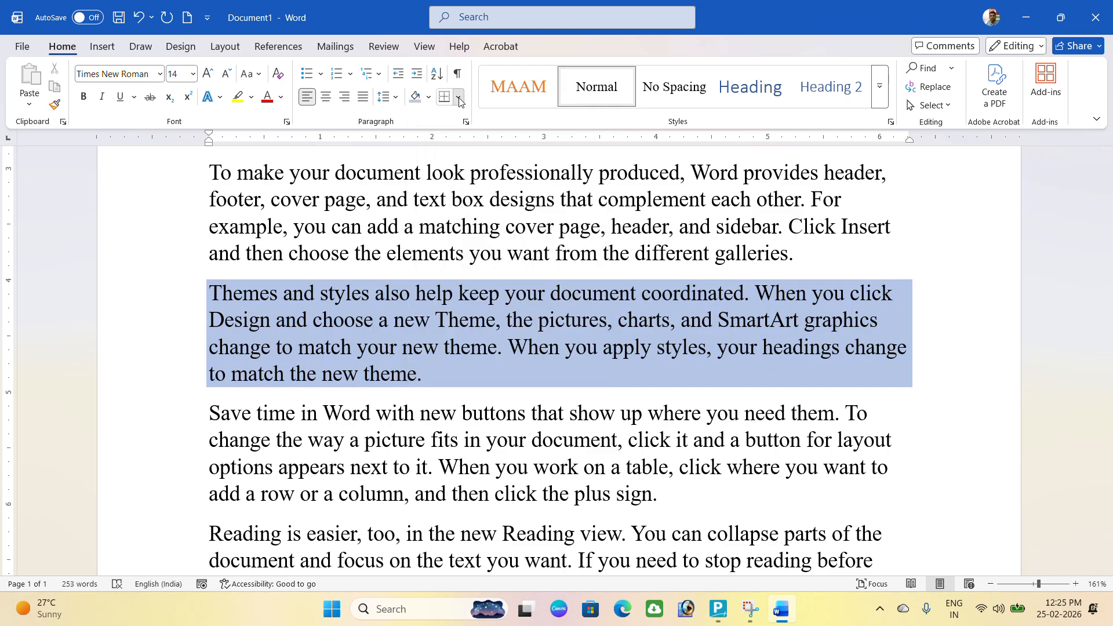
{"action": "left_click", "coordinate": [458, 97]}
{"action": "left_click", "coordinate": [473, 218]}
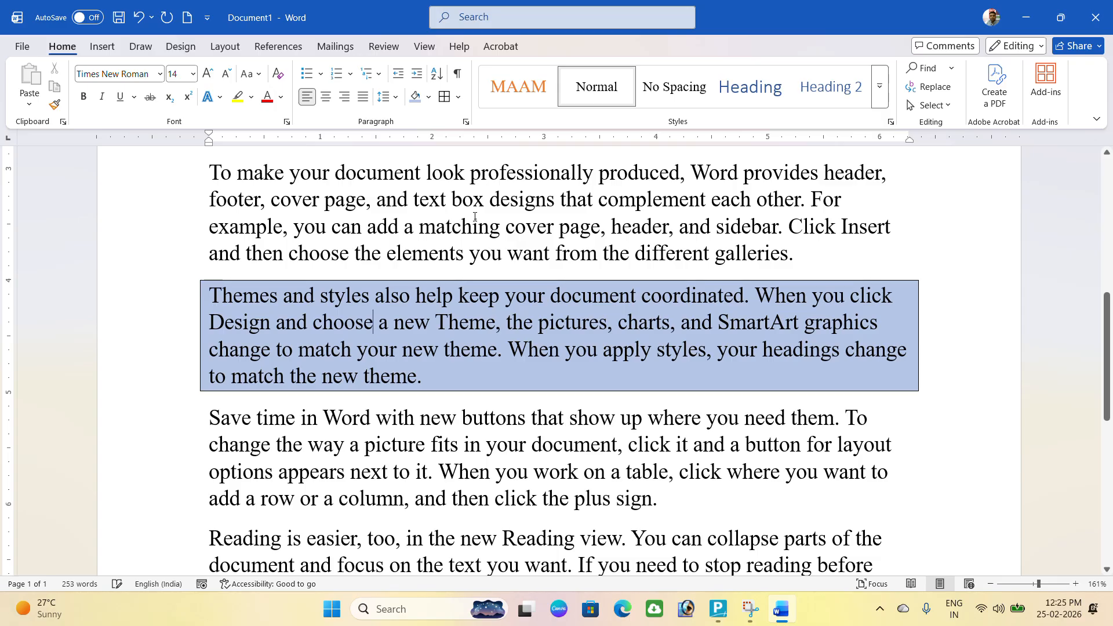
{"action": "scroll", "coordinate": [472, 303], "scroll_direction": "up", "scroll_amount": 10}
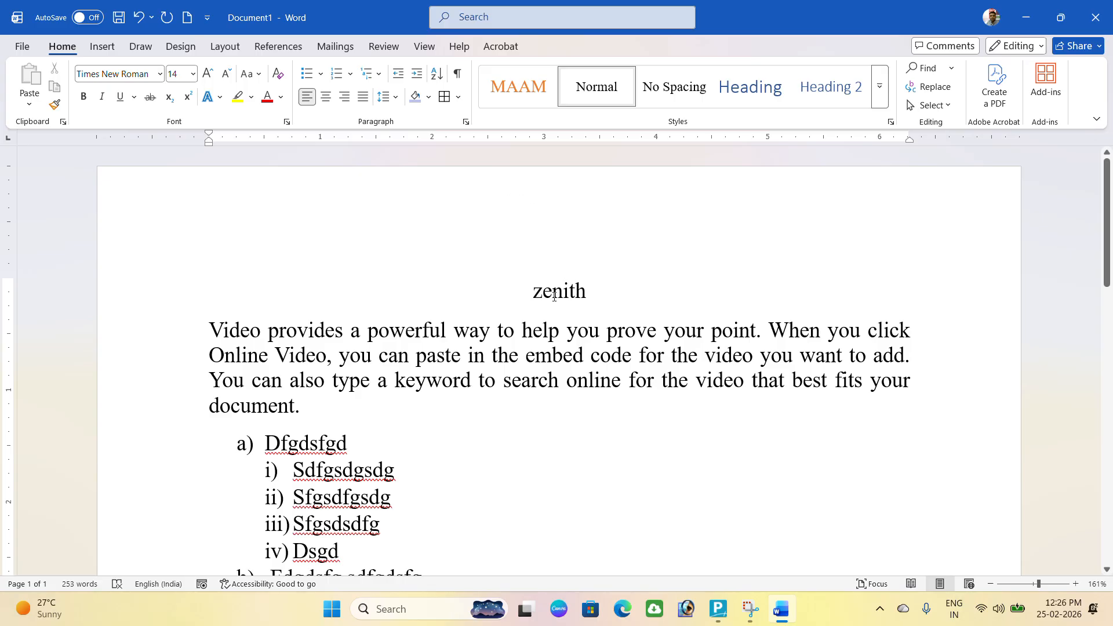
Select the entire document and replace it with fresh =rand() sample paragraphs.
{"action": "left_click", "coordinate": [509, 341]}
{"action": "key", "text": "ctrl+a"}
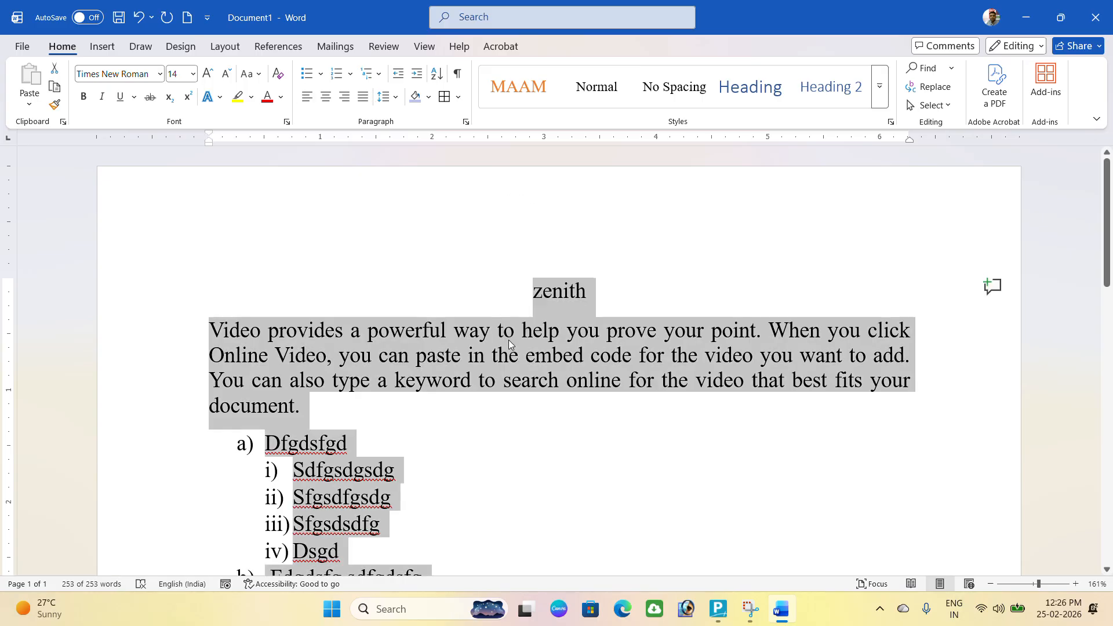
{"action": "type", "text": "=ra"}
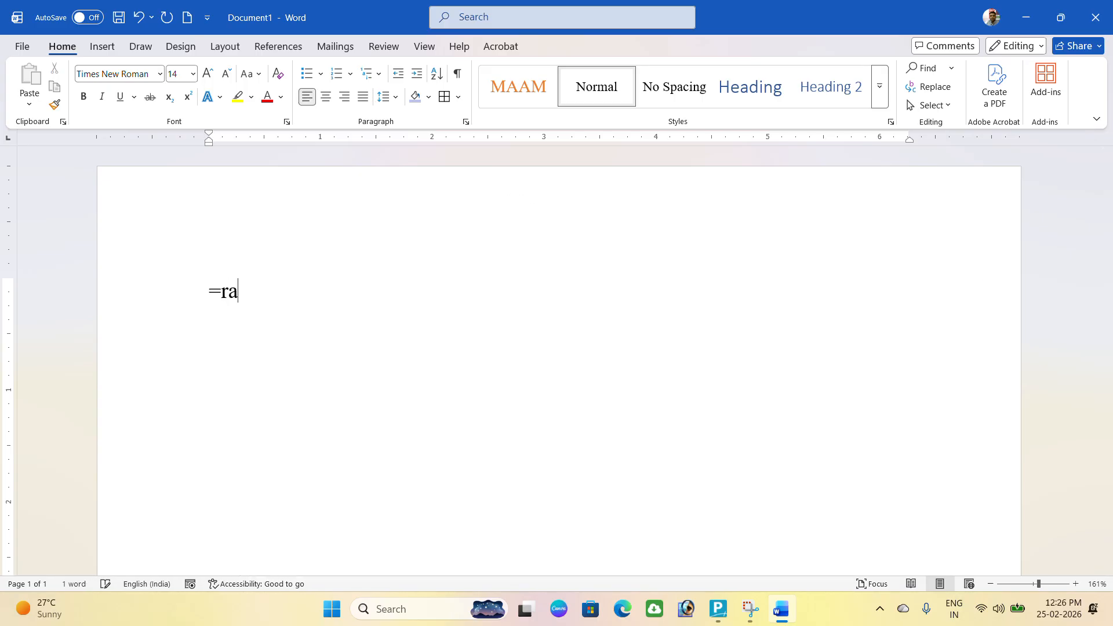
{"action": "type", "text": "nd()"}
{"action": "key", "text": "Return"}
{"action": "scroll", "coordinate": [509, 341], "scroll_direction": "up", "scroll_amount": 10}
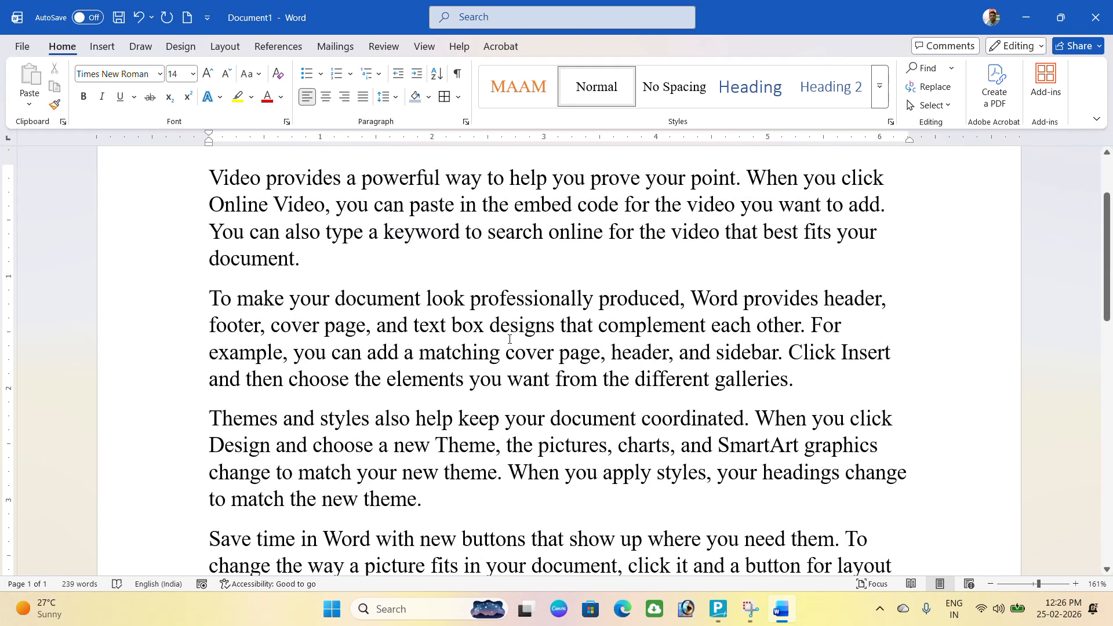
Break 'Video' onto its own line and centre it.
{"action": "left_click", "coordinate": [467, 123]}
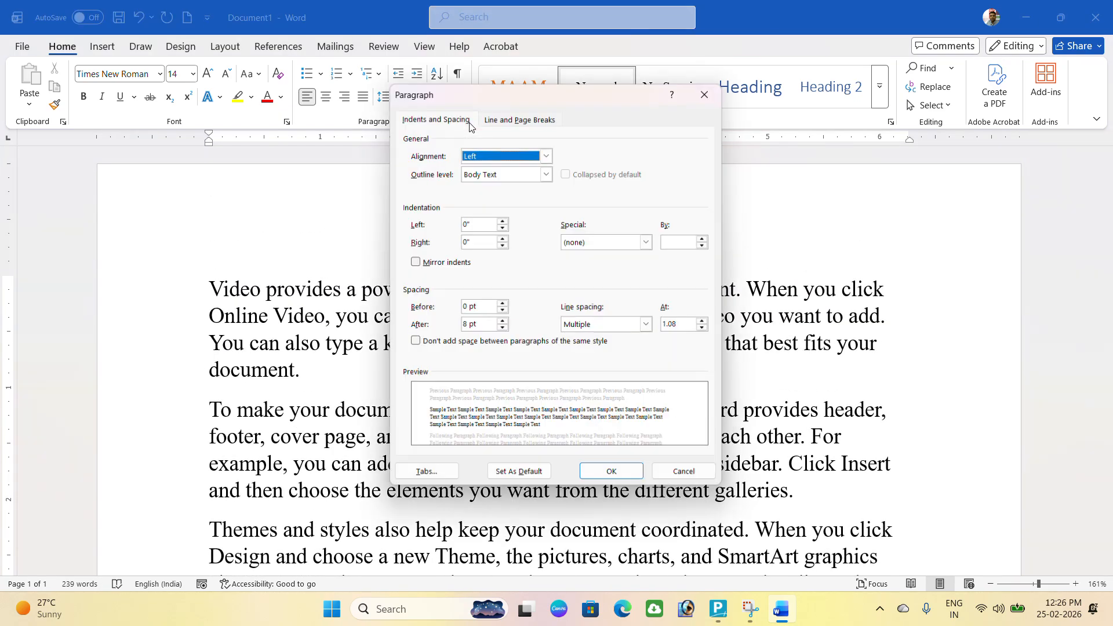
{"action": "left_click", "coordinate": [706, 93]}
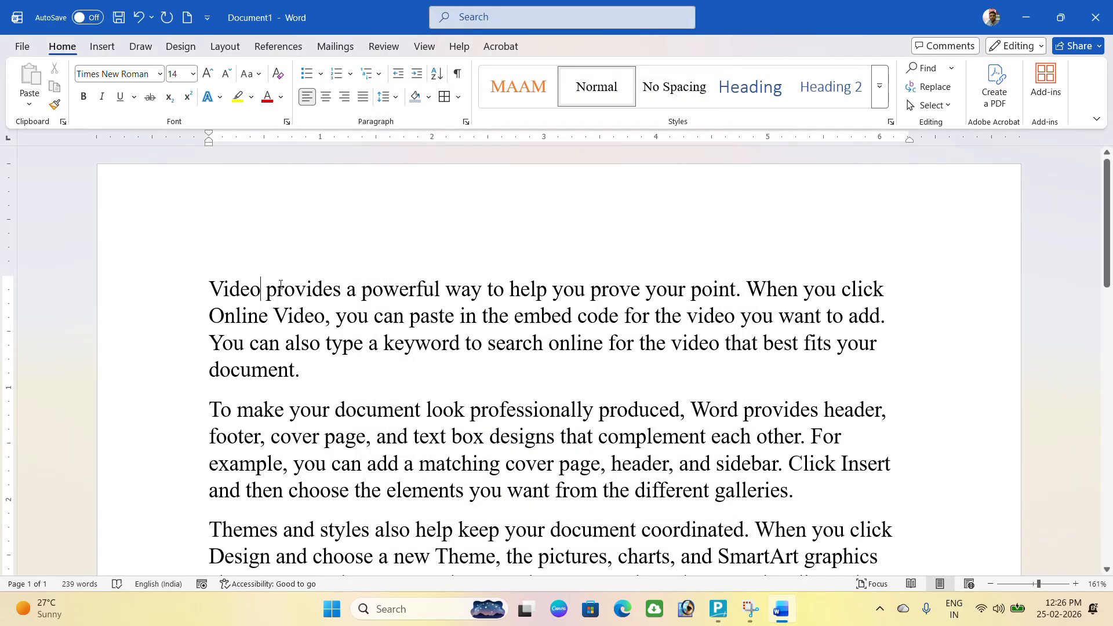
{"action": "key", "text": "Return"}
{"action": "left_click_drag", "start_coordinate": [268, 289], "coordinate": [209, 286]}
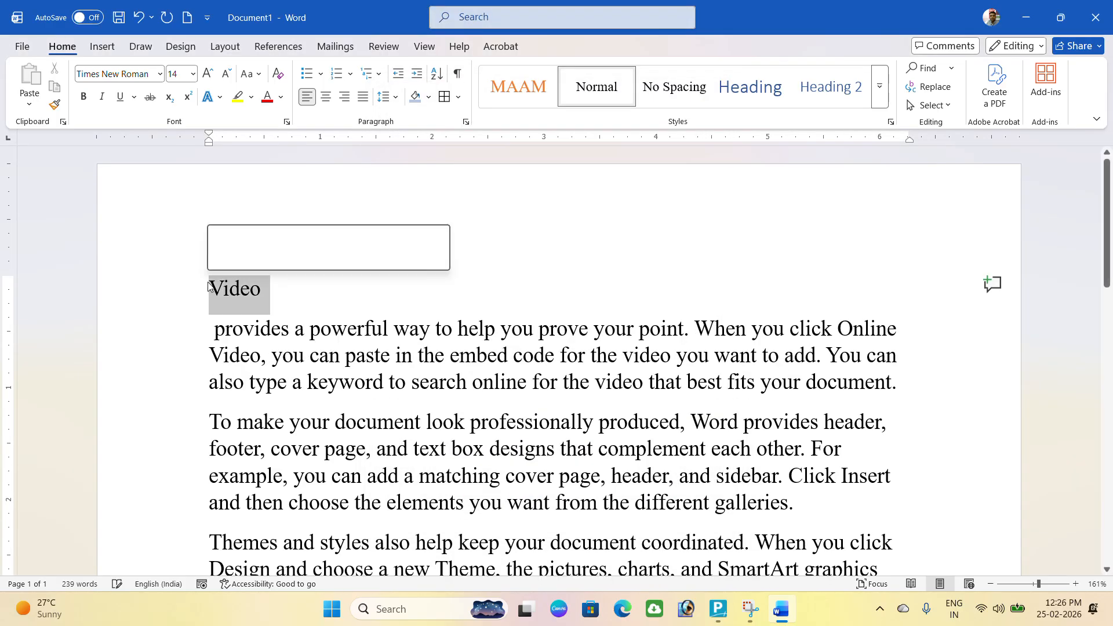
{"action": "left_click", "coordinate": [465, 121]}
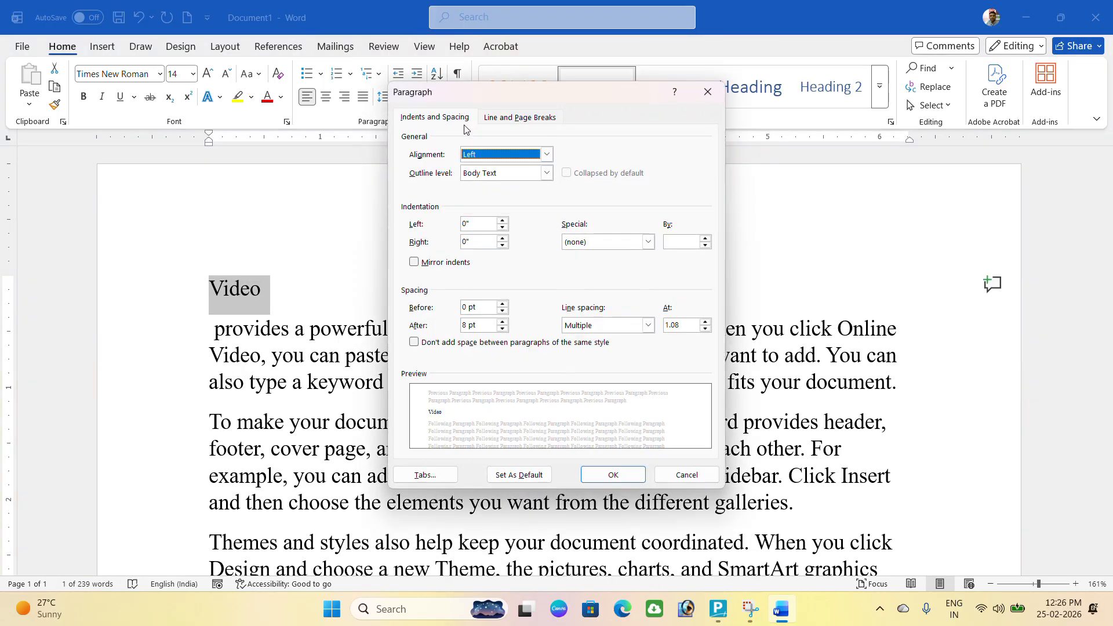
{"action": "left_click", "coordinate": [480, 157]}
{"action": "left_click", "coordinate": [480, 177]}
{"action": "left_click", "coordinate": [609, 475]}
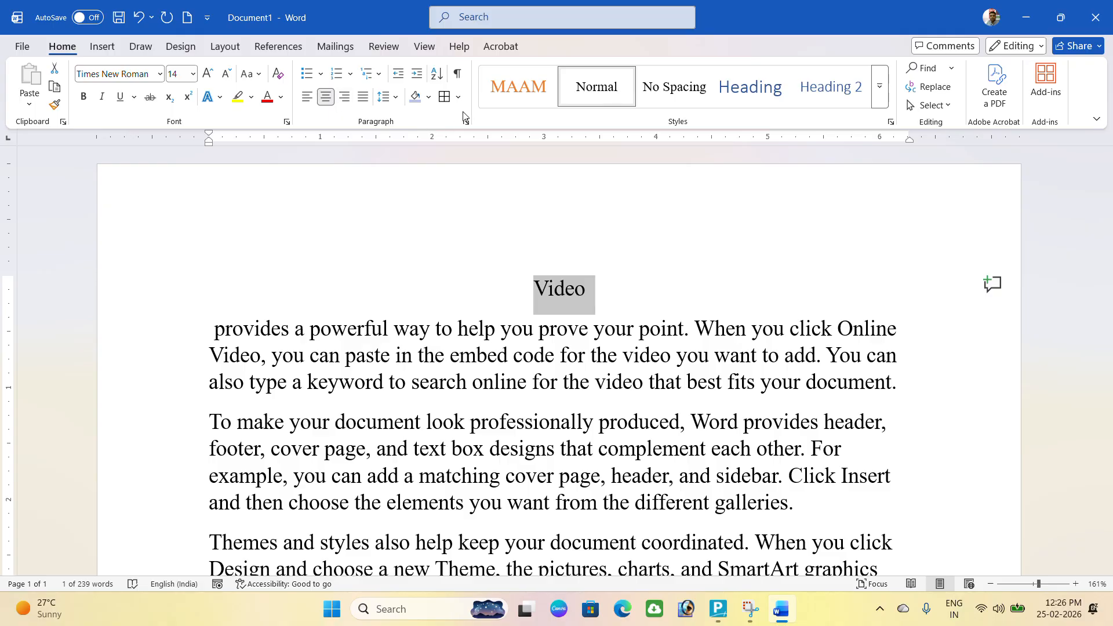
Break 'provides a' onto its own line and right-align it.
{"action": "left_click", "coordinate": [216, 329]}
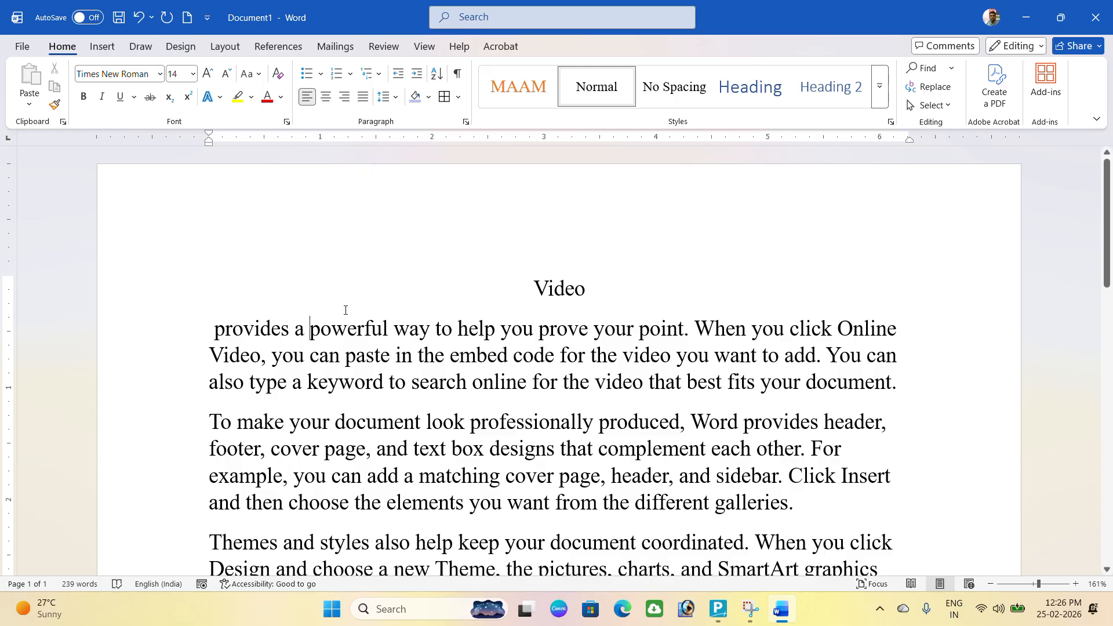
{"action": "key", "text": "Return"}
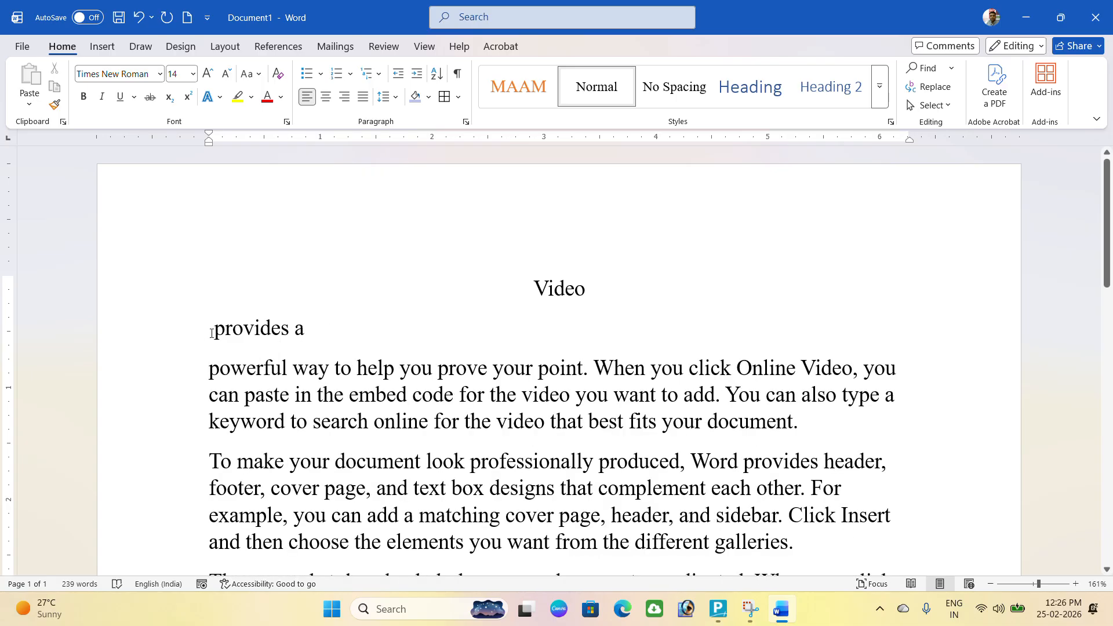
{"action": "left_click_drag", "start_coordinate": [215, 328], "coordinate": [303, 331]}
{"action": "left_click", "coordinate": [306, 331]}
{"action": "triple_click", "coordinate": [305, 331]}
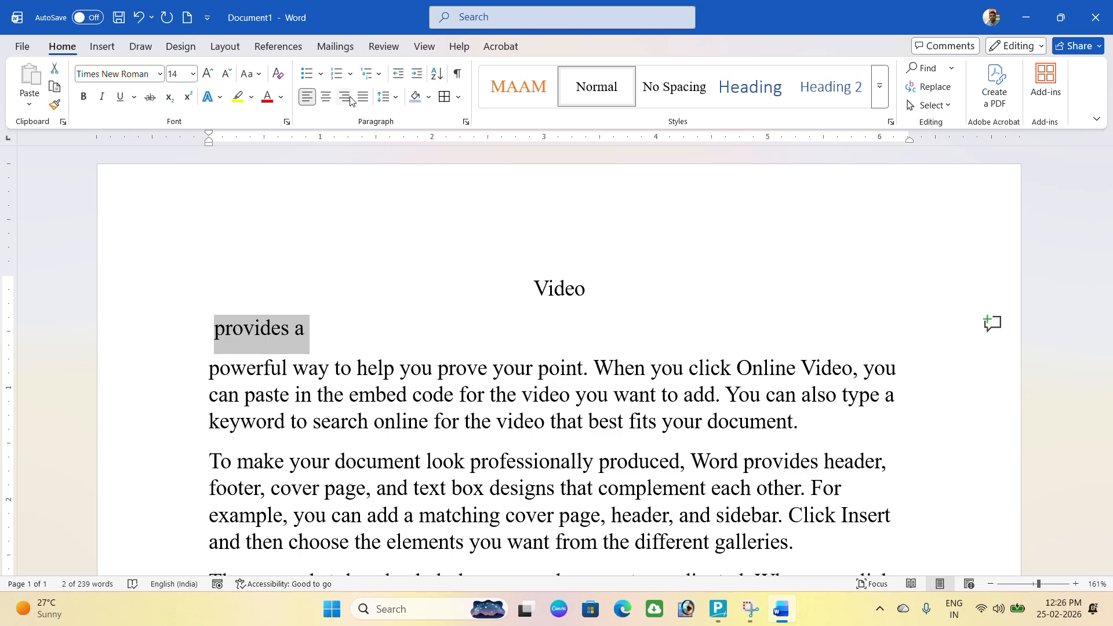
{"action": "left_click", "coordinate": [466, 121]}
{"action": "left_click", "coordinate": [502, 152]}
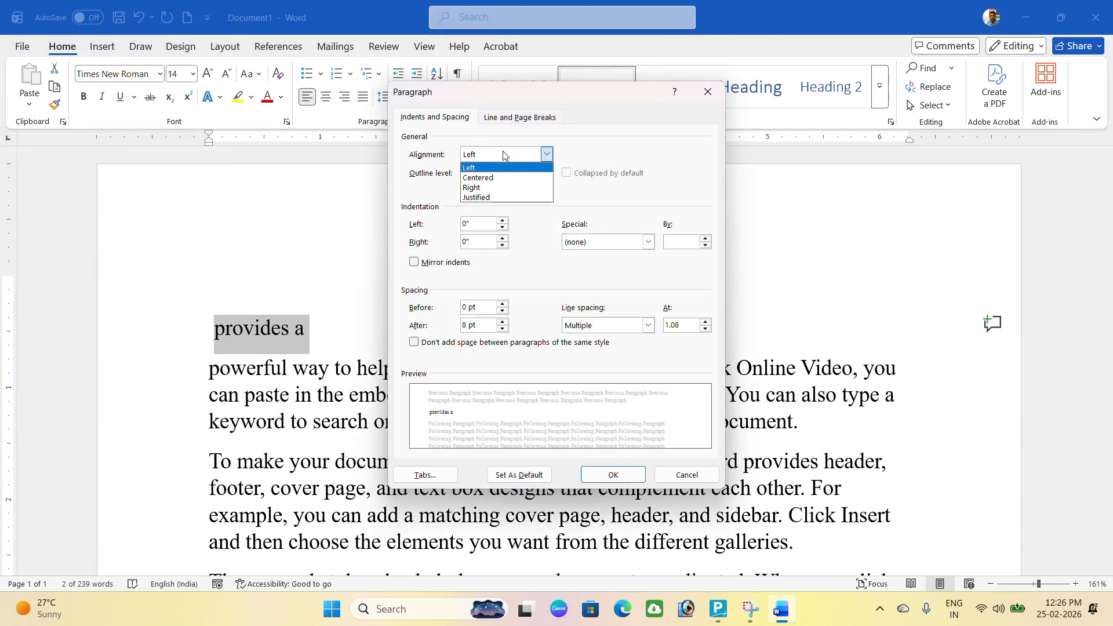
{"action": "left_click", "coordinate": [484, 189]}
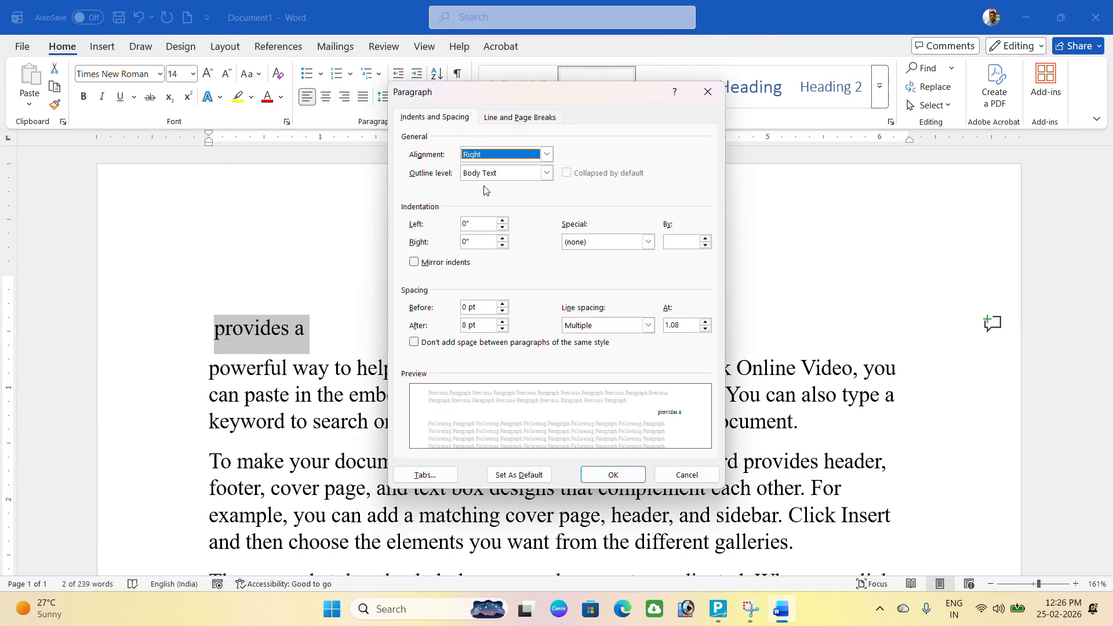
{"action": "left_click", "coordinate": [618, 473]}
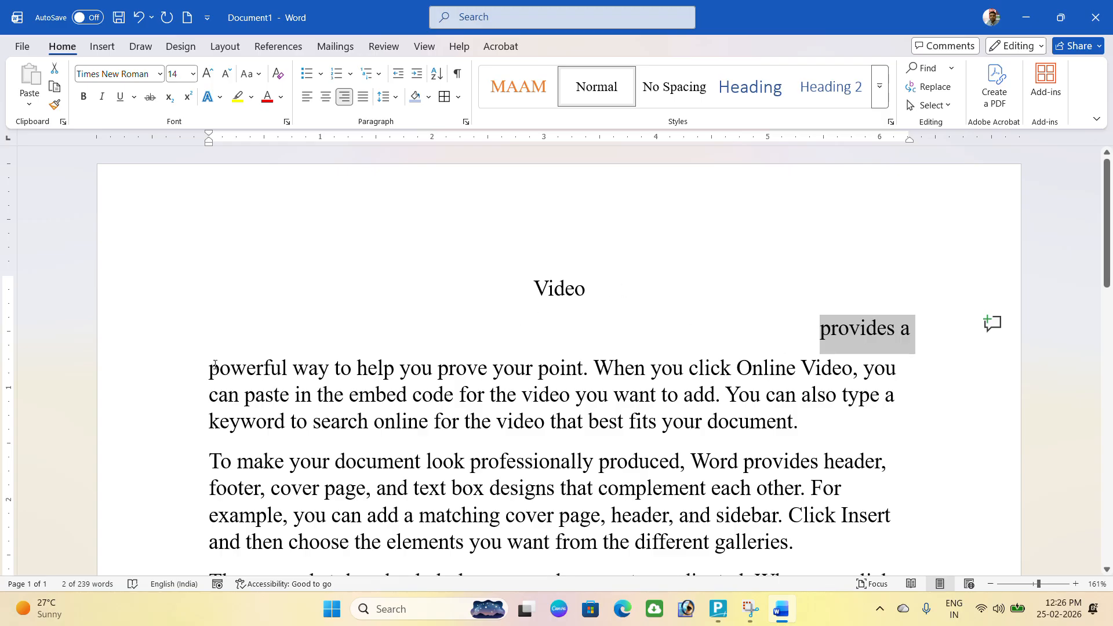
{"action": "left_click_drag", "start_coordinate": [209, 367], "coordinate": [500, 515]}
Set the left indent of the selected paragraphs to 1 inch.
{"action": "left_click", "coordinate": [467, 123]}
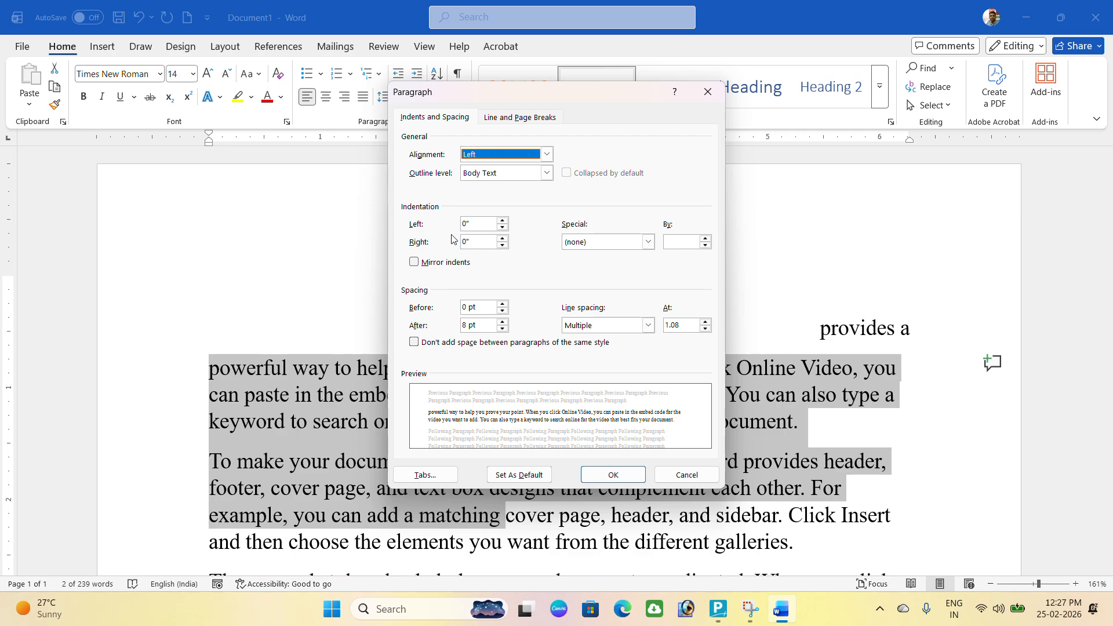
{"action": "left_click", "coordinate": [485, 226]}
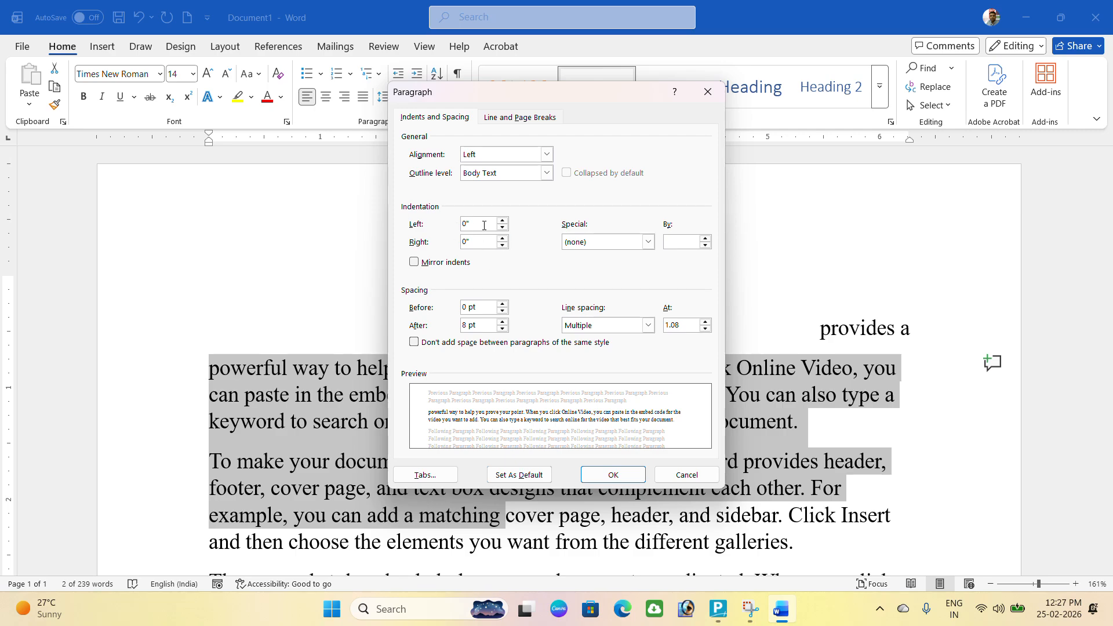
{"action": "double_click", "coordinate": [467, 223]}
{"action": "type", "text": "1"}
{"action": "key", "text": "Return"}
{"action": "scroll", "coordinate": [457, 227], "scroll_direction": "down", "scroll_amount": 2}
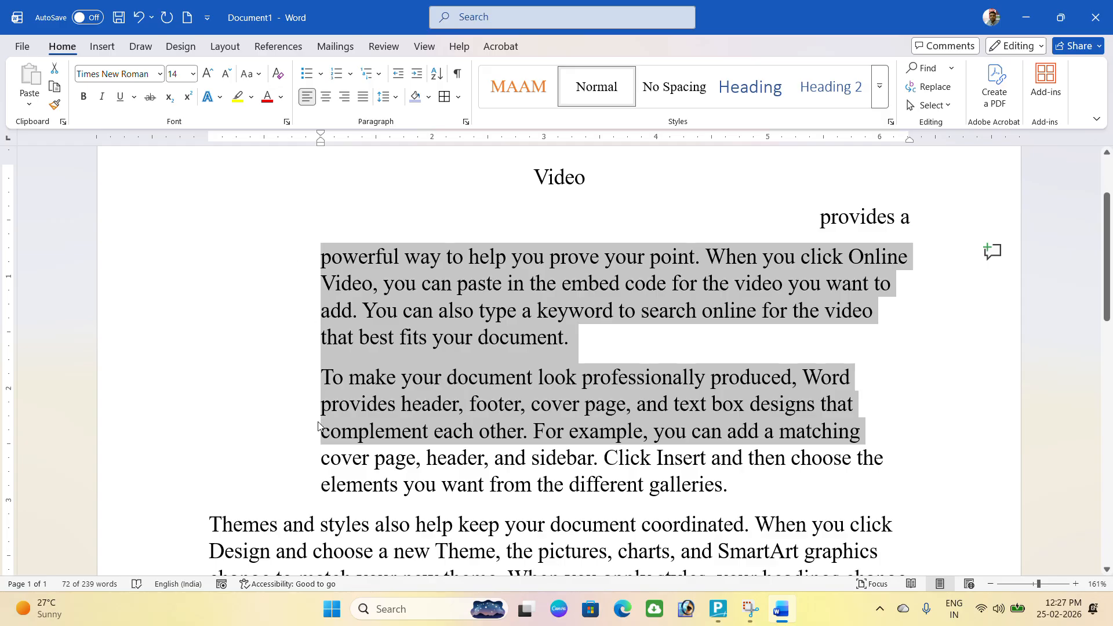
Set the right indent of the same paragraphs to 1 inch as well.
{"action": "left_click", "coordinate": [466, 121]}
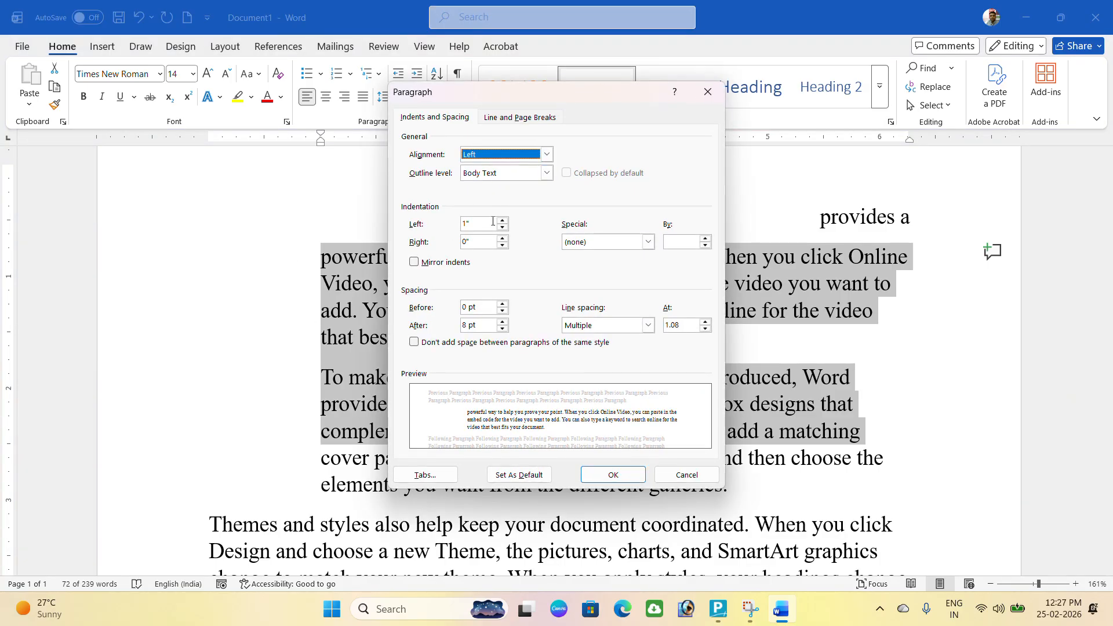
{"action": "left_click_drag", "start_coordinate": [473, 243], "coordinate": [424, 238]}
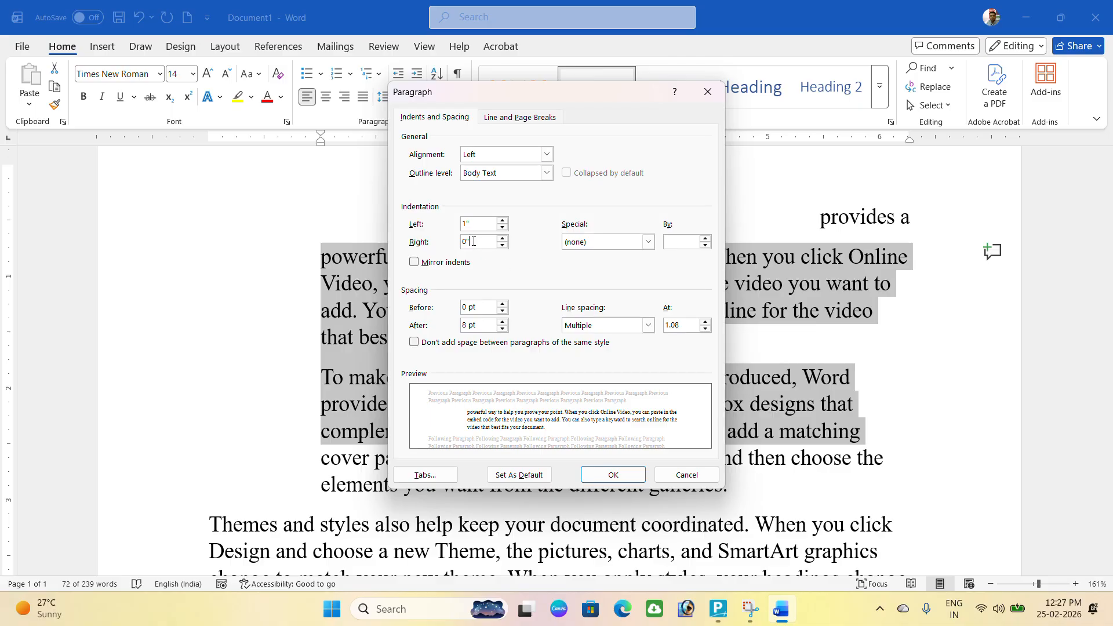
{"action": "type", "text": "1"}
{"action": "left_click", "coordinate": [613, 475]}
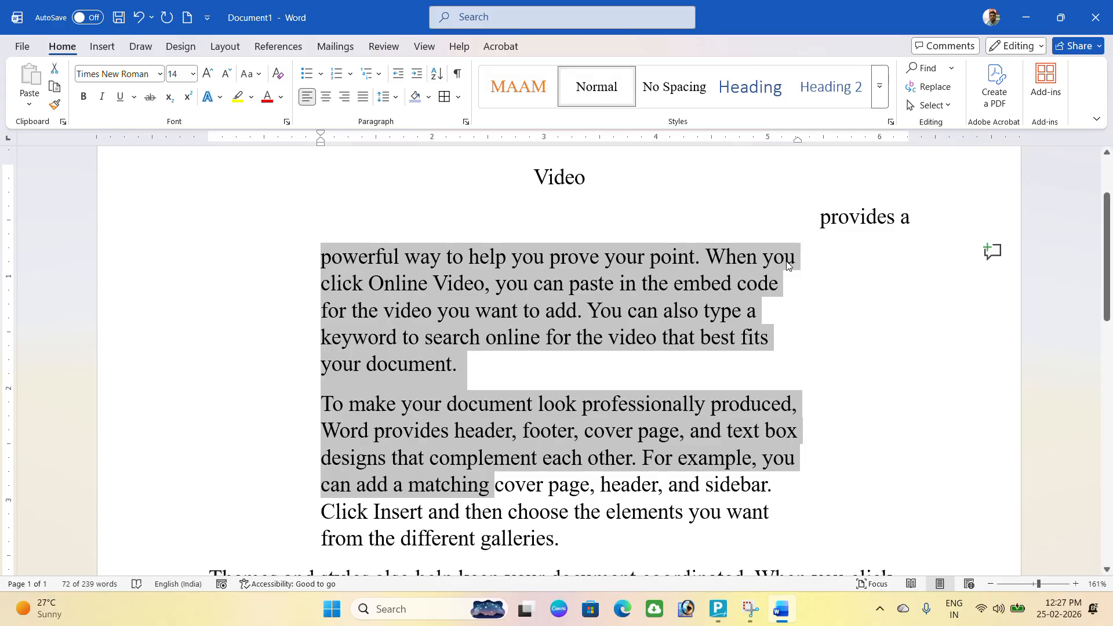
Set left and right indents to 0 and add a 1-inch first-line indent.
{"action": "left_click", "coordinate": [466, 121]}
{"action": "double_click", "coordinate": [478, 223]}
{"action": "type", "text": "0"}
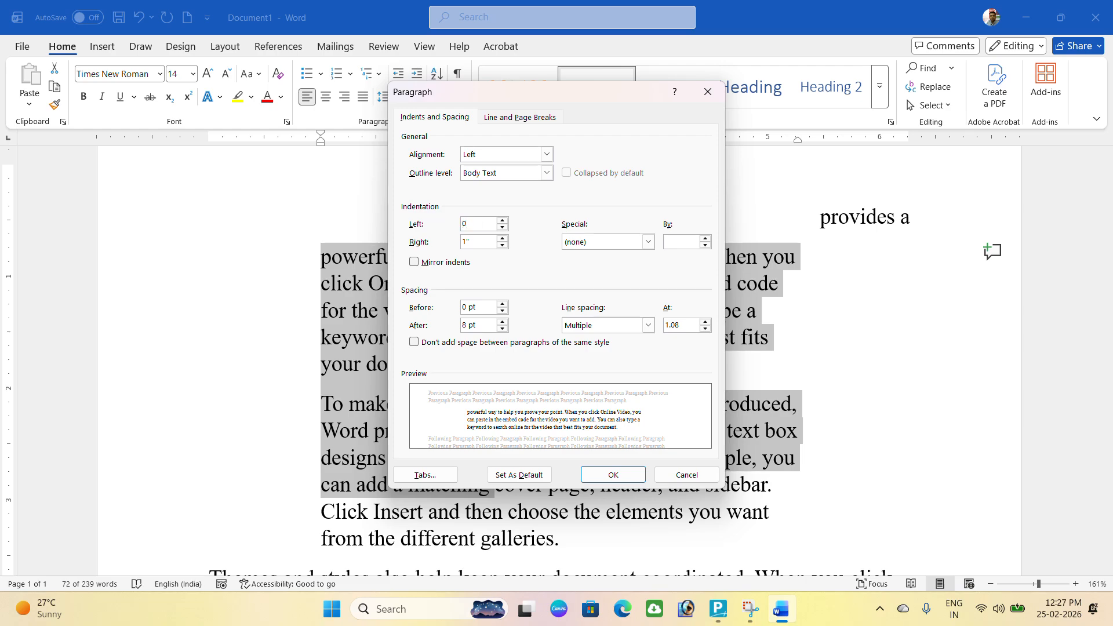
{"action": "key", "text": "Tab"}
{"action": "type", "text": "0"}
{"action": "left_click", "coordinate": [648, 241]}
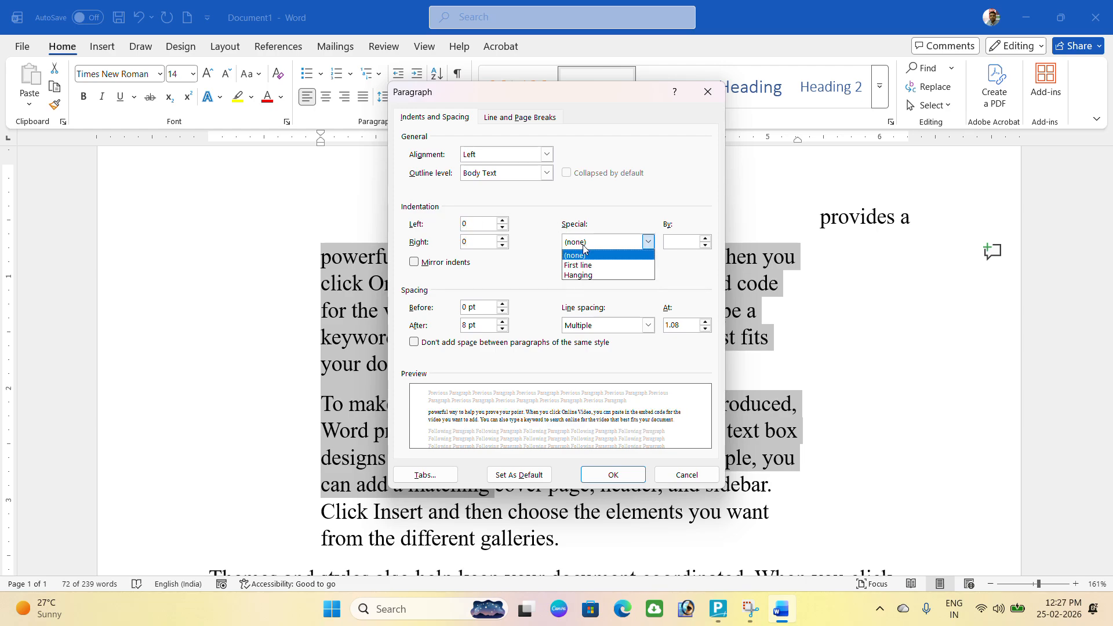
{"action": "left_click", "coordinate": [581, 267]}
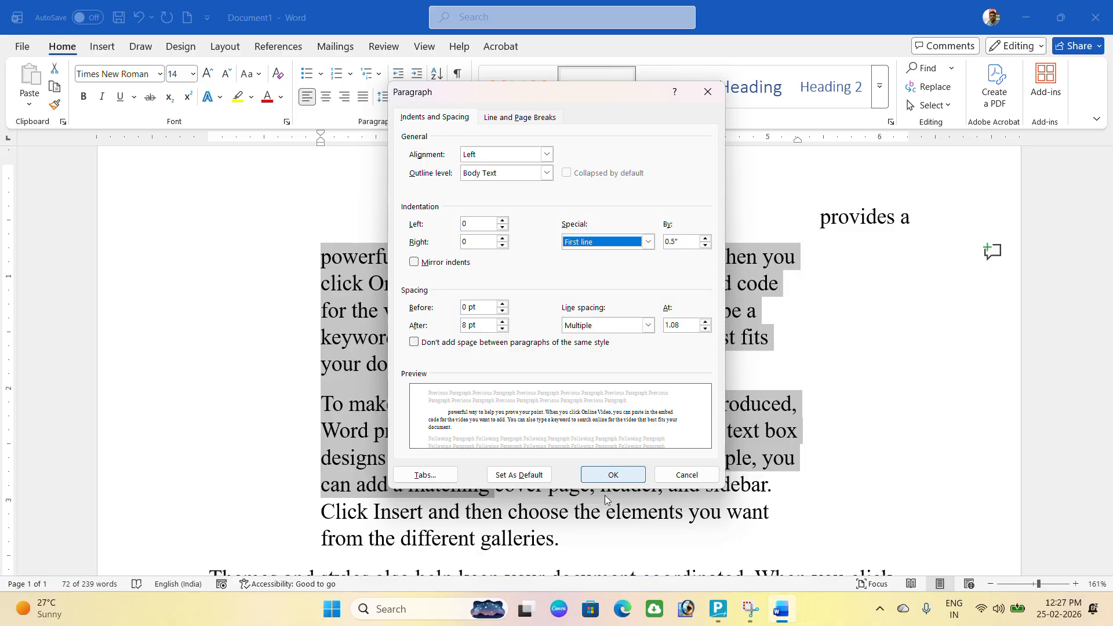
{"action": "left_click", "coordinate": [706, 239]}
{"action": "left_click", "coordinate": [706, 238]}
{"action": "left_click", "coordinate": [706, 238]}
{"action": "left_click", "coordinate": [706, 238]}
{"action": "left_click", "coordinate": [706, 238]}
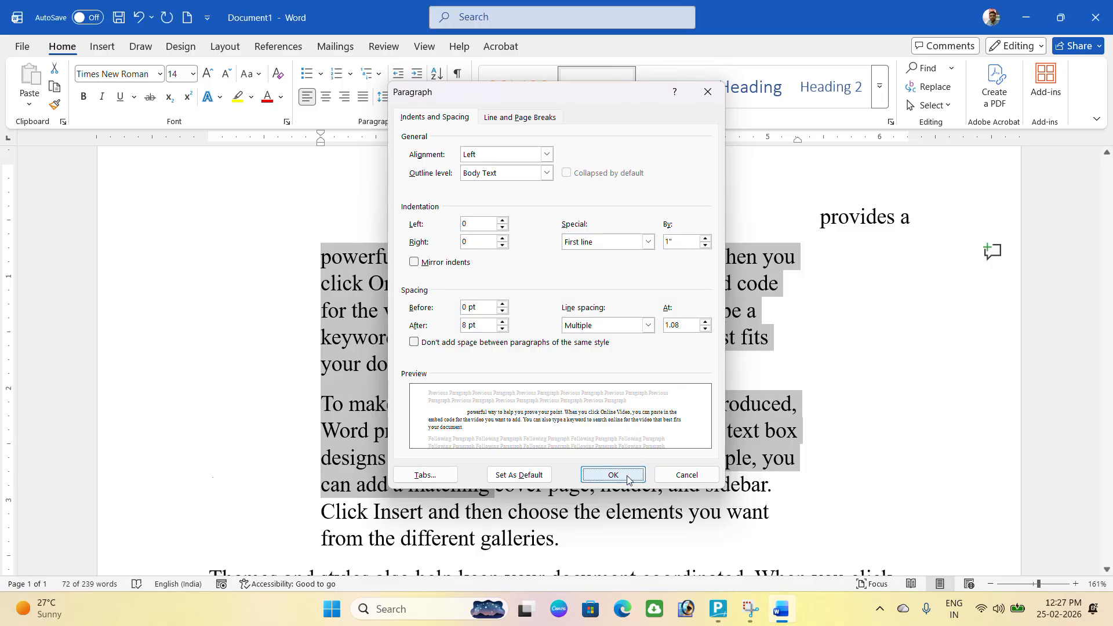
{"action": "left_click", "coordinate": [613, 475]}
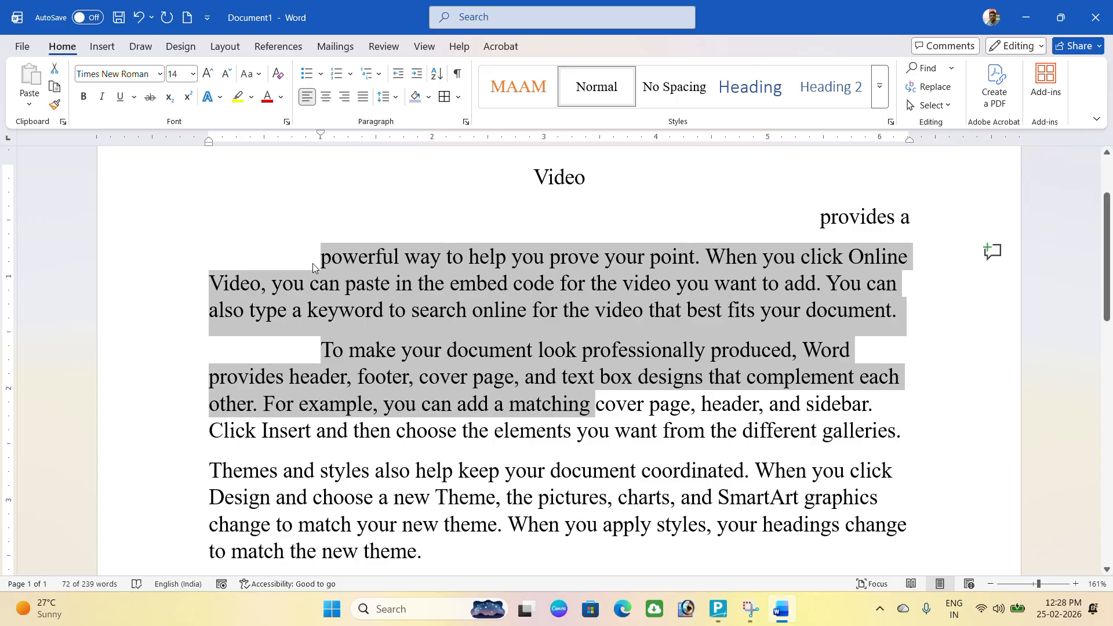
Change the special indent back to (none).
{"action": "left_click", "coordinate": [465, 121]}
{"action": "left_click", "coordinate": [598, 243]}
{"action": "left_click", "coordinate": [582, 256]}
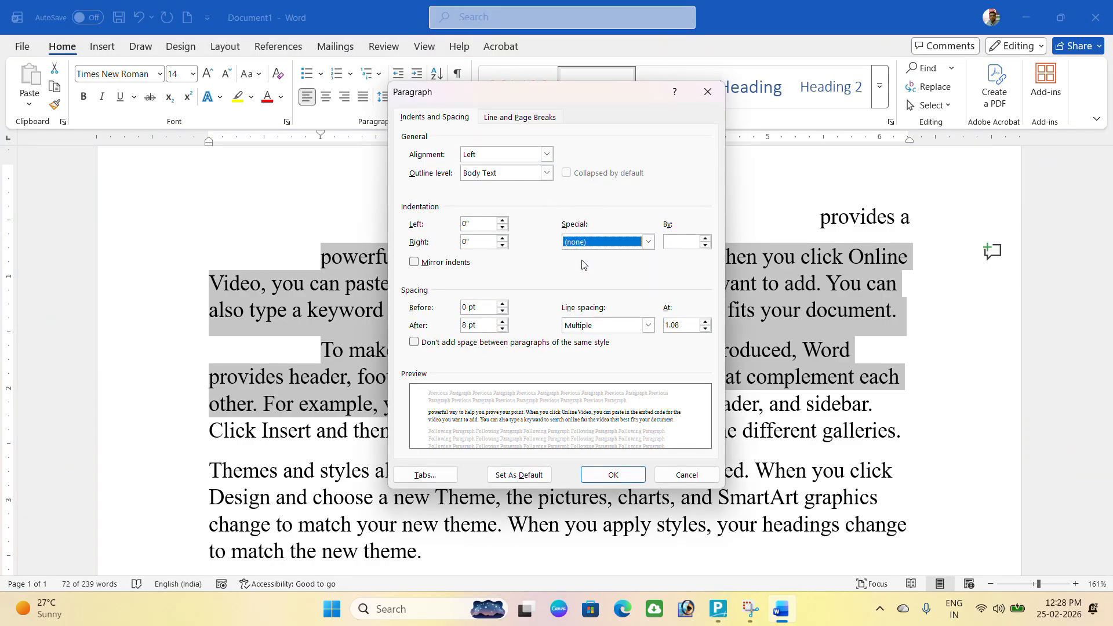
{"action": "left_click", "coordinate": [614, 476]}
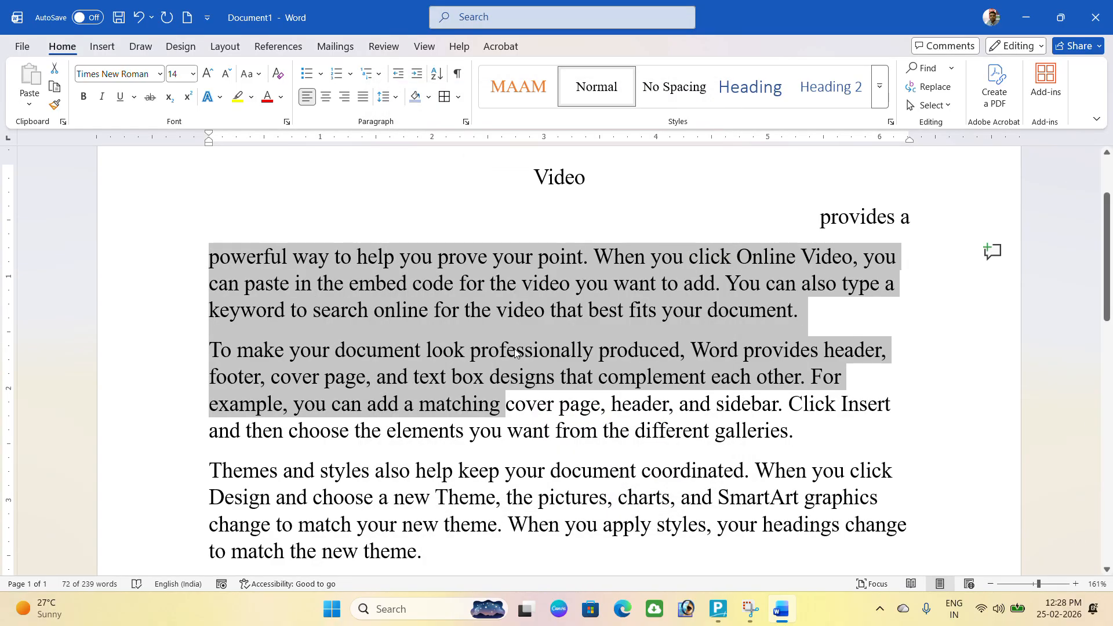
Set the paragraphs' spacing to 12 pt before and 0 pt after.
{"action": "left_click", "coordinate": [465, 122]}
{"action": "left_click", "coordinate": [502, 328]}
{"action": "left_click", "coordinate": [502, 328]}
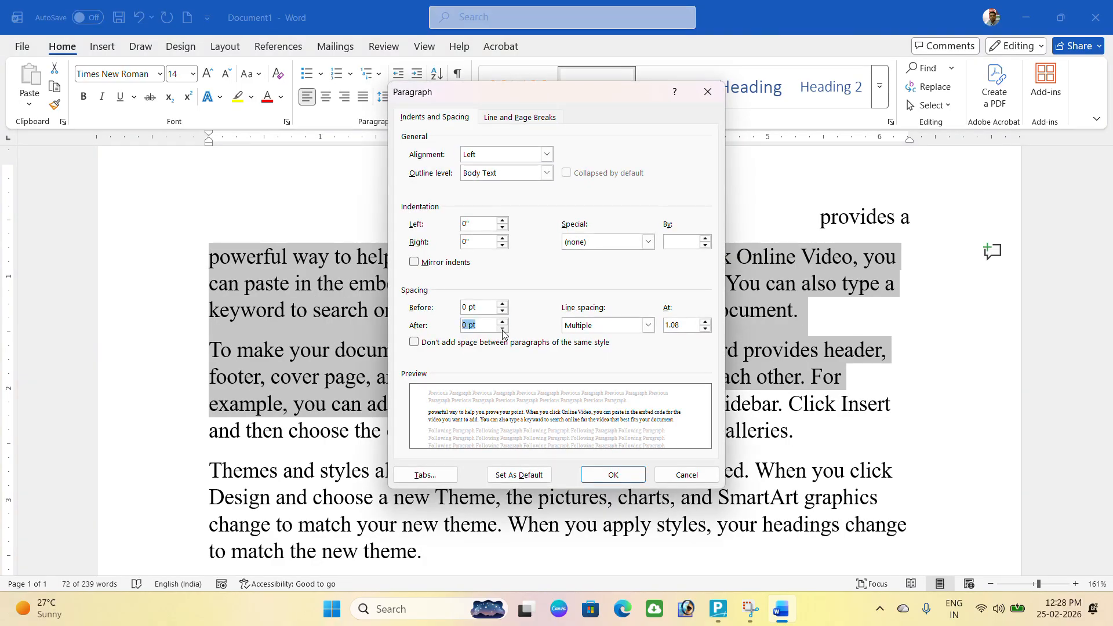
{"action": "left_click", "coordinate": [503, 304]}
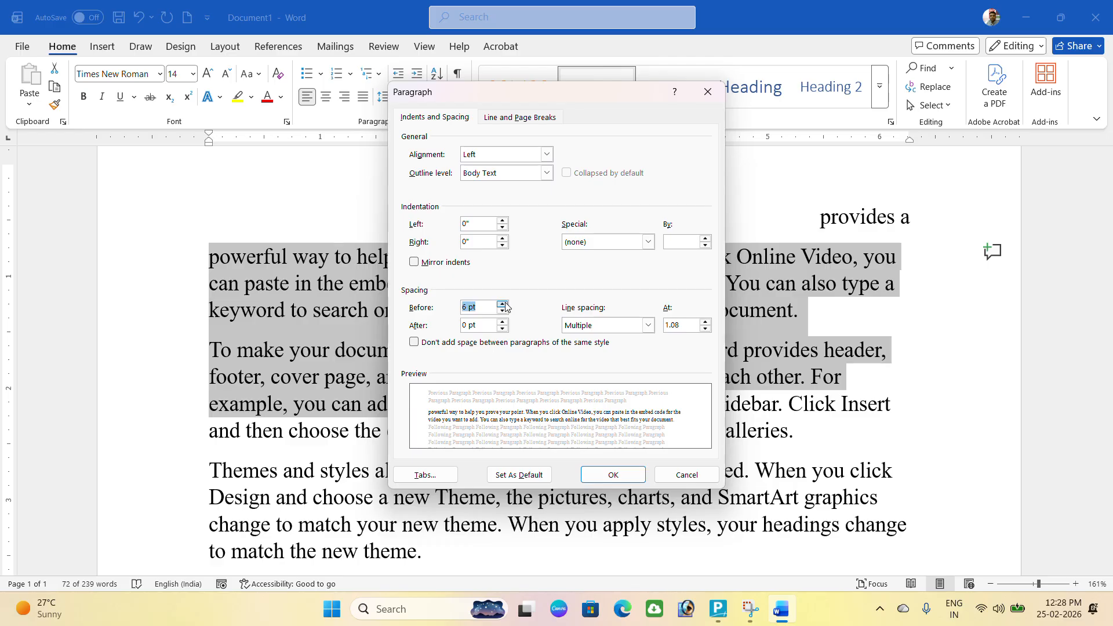
{"action": "left_click", "coordinate": [503, 304]}
{"action": "left_click", "coordinate": [613, 474]}
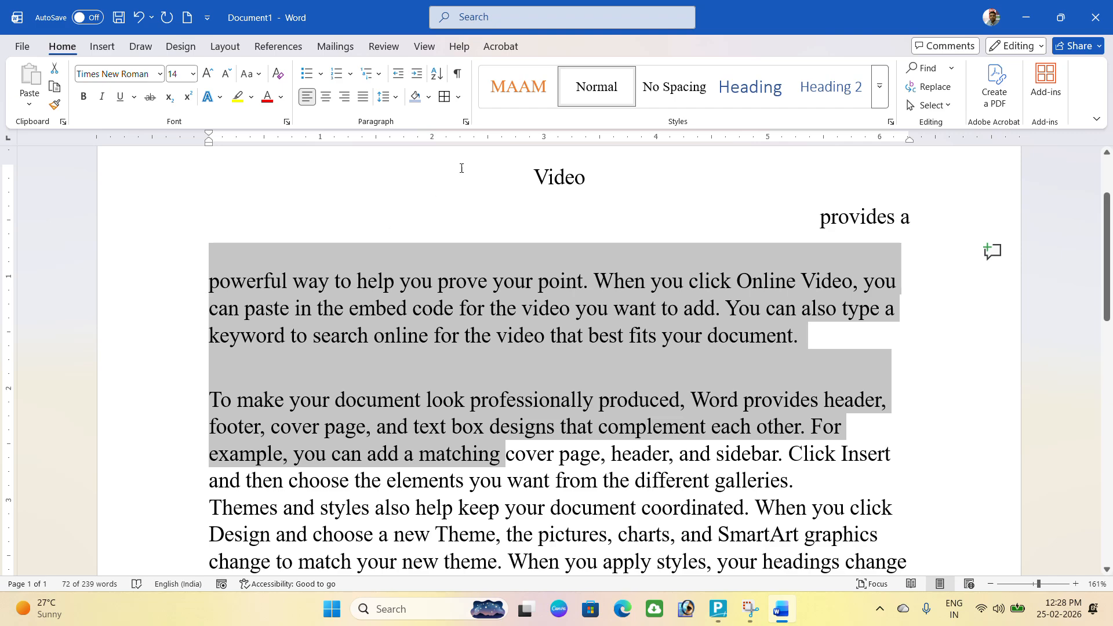
Change the spacing to 0 pt before and 18 pt after.
{"action": "left_click", "coordinate": [466, 123]}
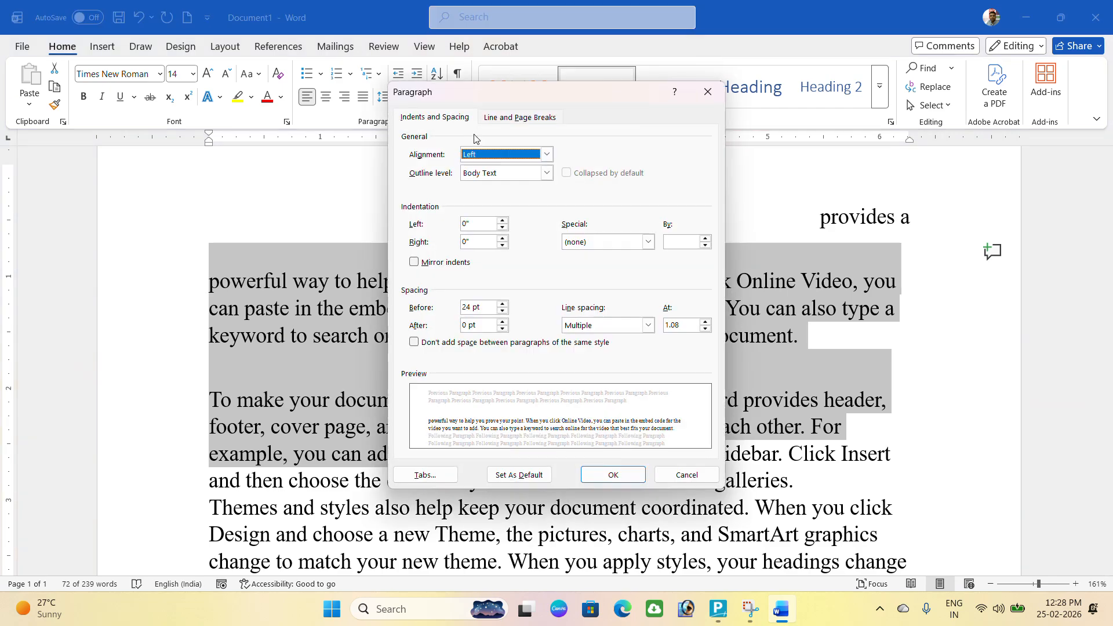
{"action": "left_click", "coordinate": [502, 311]}
{"action": "left_click", "coordinate": [502, 311]}
{"action": "left_click", "coordinate": [502, 311]}
{"action": "left_click", "coordinate": [502, 311]}
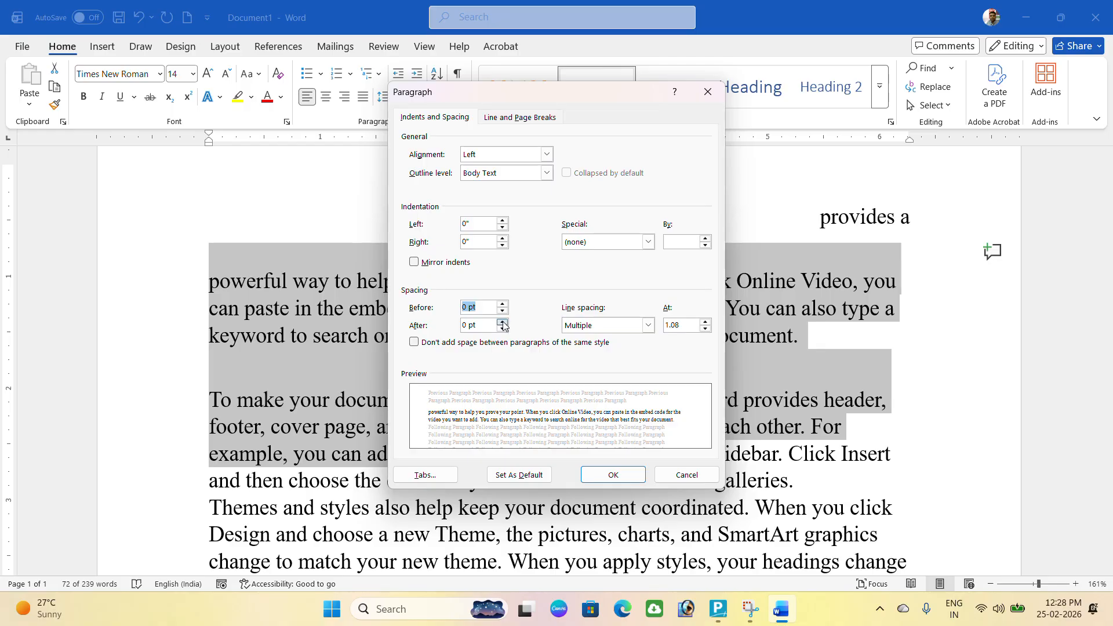
{"action": "left_click", "coordinate": [502, 322]}
{"action": "left_click", "coordinate": [502, 321]}
{"action": "left_click", "coordinate": [502, 321]}
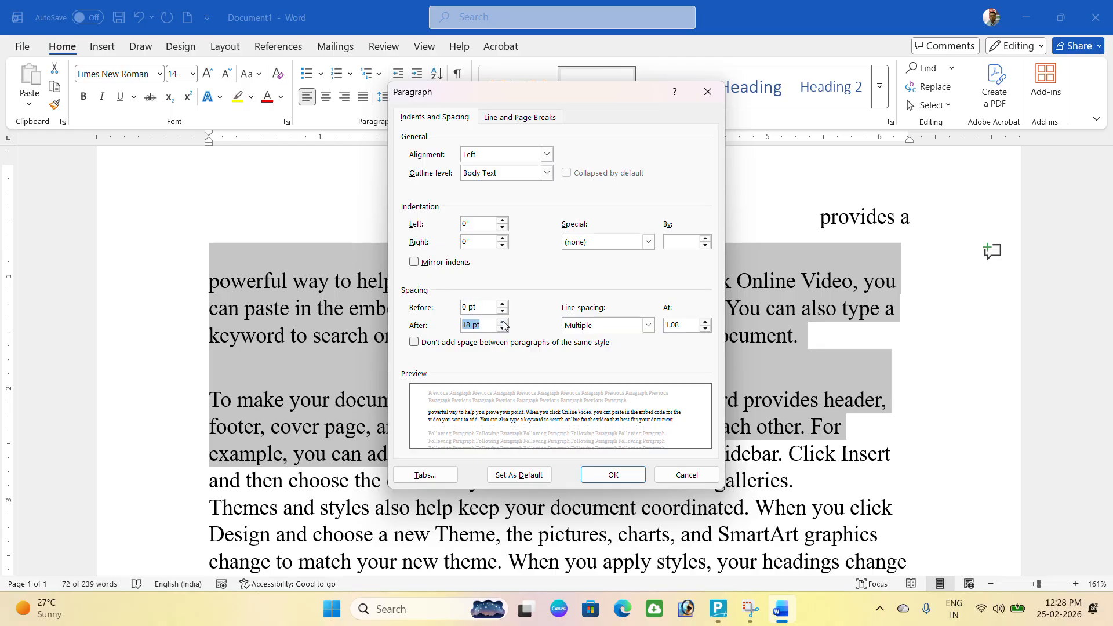
{"action": "left_click", "coordinate": [614, 475]}
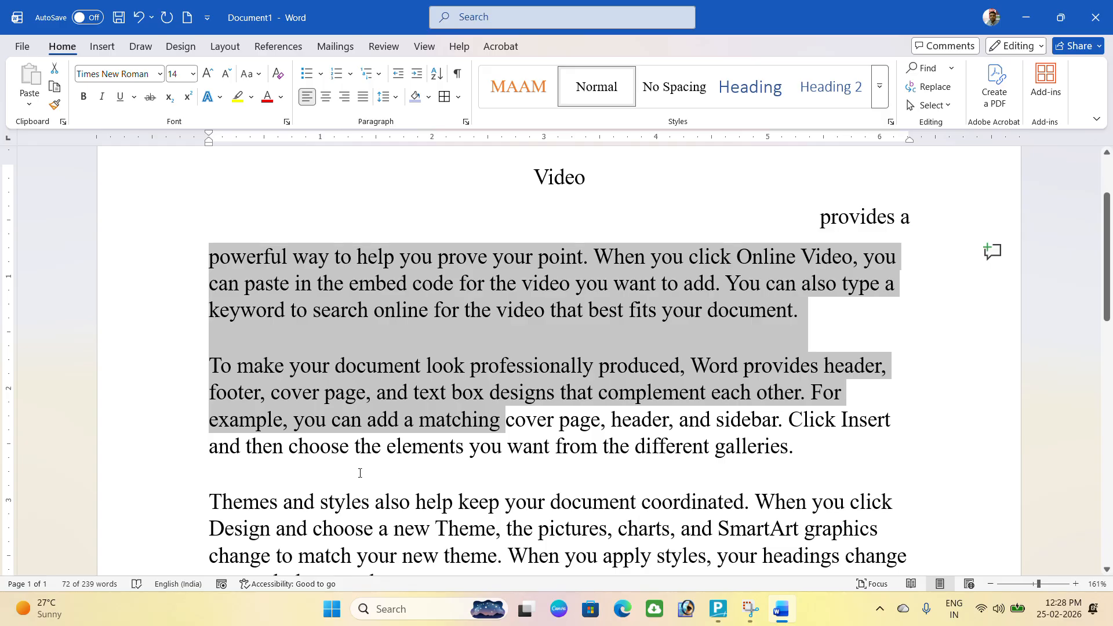
Set spacing after back to 0 pt and choose Double line spacing.
{"action": "left_click", "coordinate": [466, 122]}
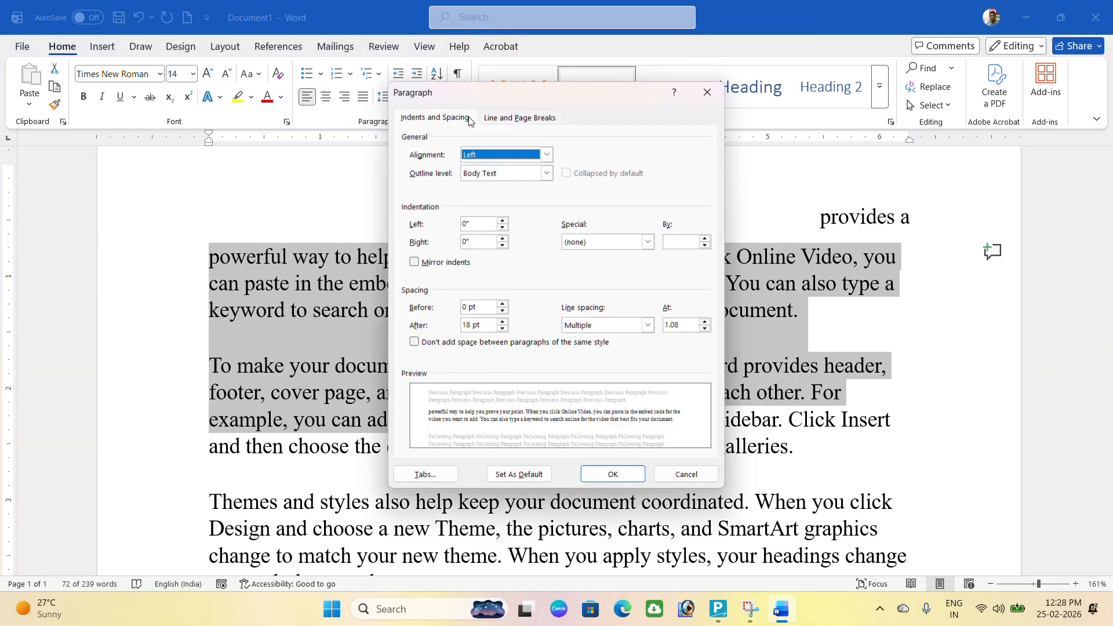
{"action": "left_click", "coordinate": [502, 329]}
{"action": "left_click", "coordinate": [502, 329]}
{"action": "left_click", "coordinate": [503, 329]}
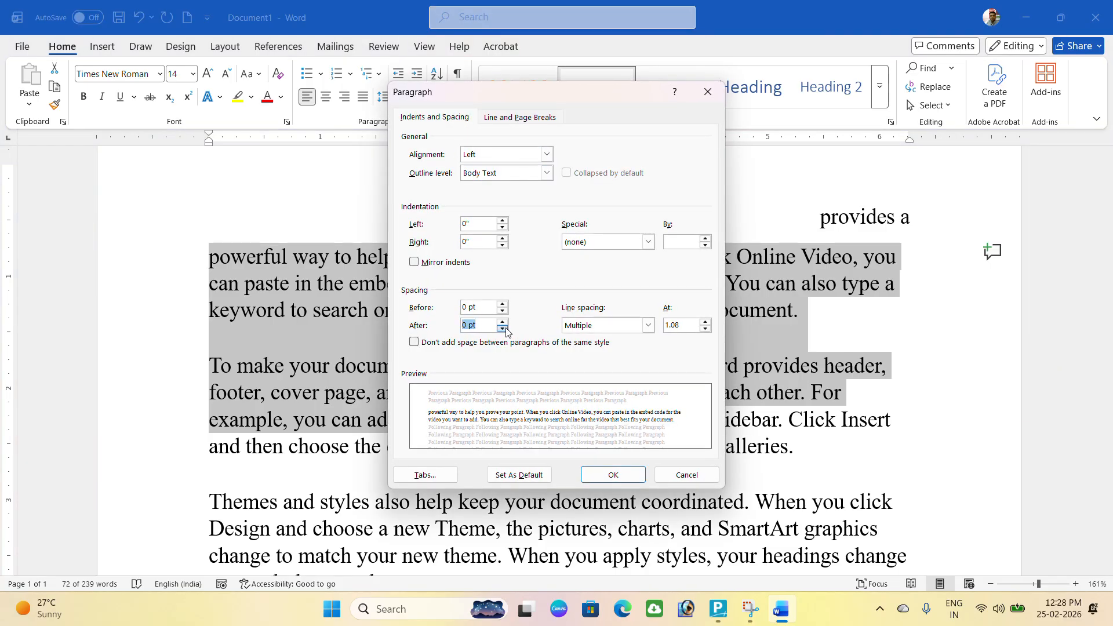
{"action": "left_click", "coordinate": [604, 332]}
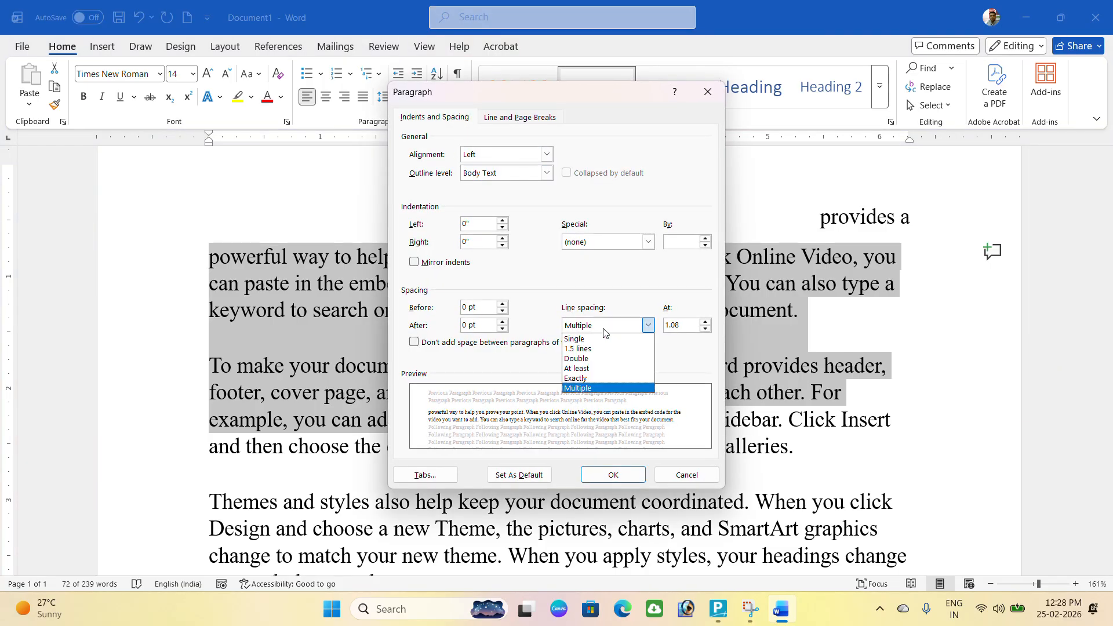
{"action": "left_click", "coordinate": [585, 359]}
Apply the double line spacing to the two paragraphs.
{"action": "left_click", "coordinate": [613, 474]}
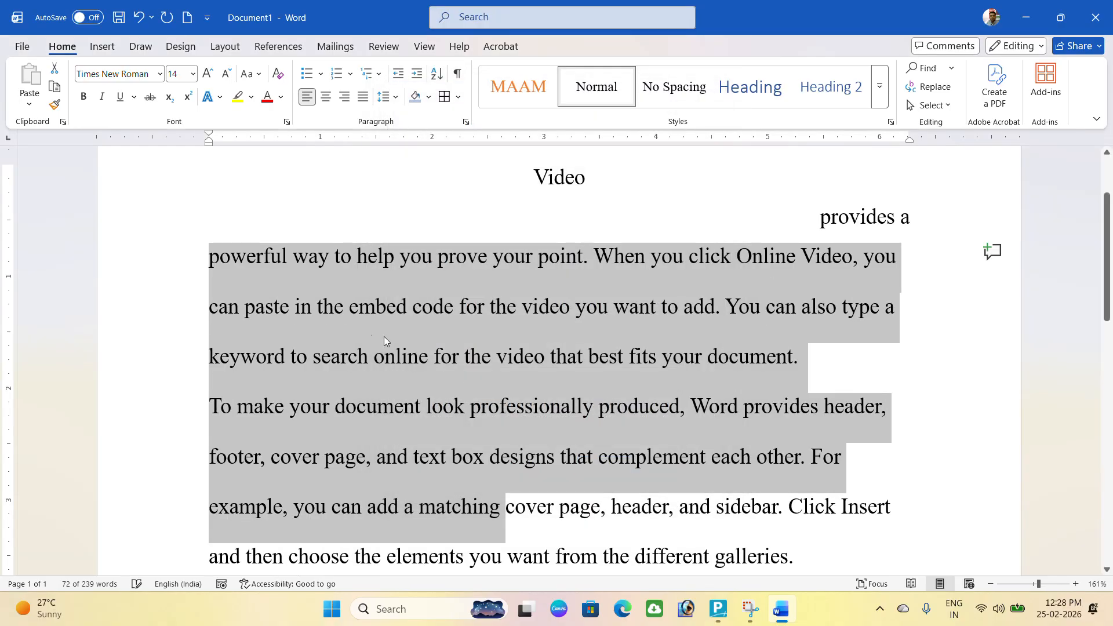
{"action": "scroll", "coordinate": [366, 452], "scroll_direction": "down", "scroll_amount": 3}
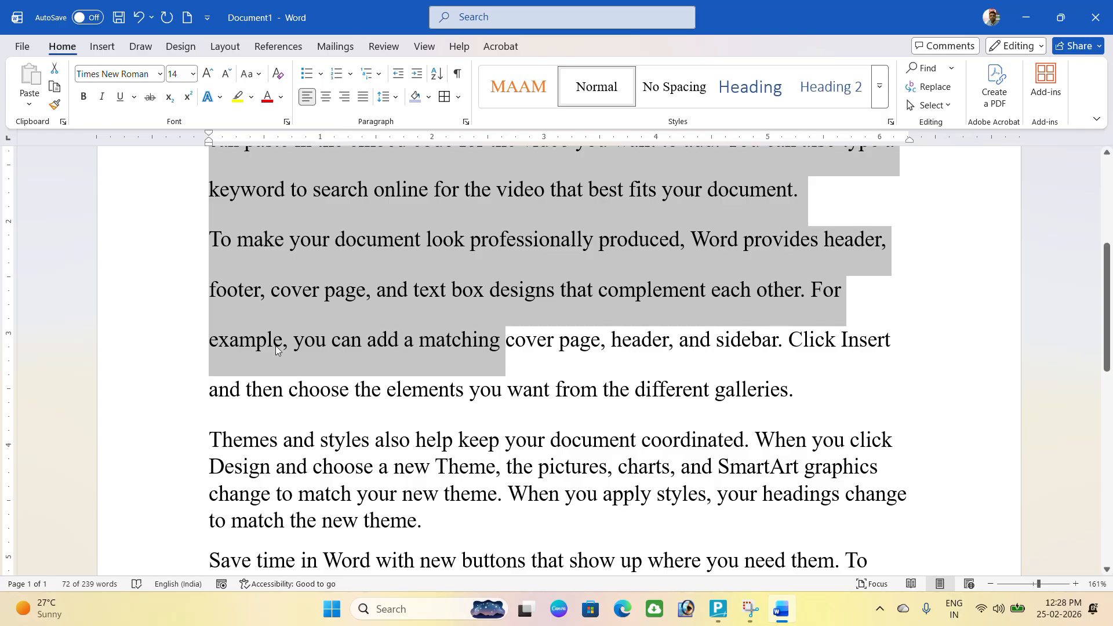
{"action": "scroll", "coordinate": [219, 234], "scroll_direction": "up", "scroll_amount": 2}
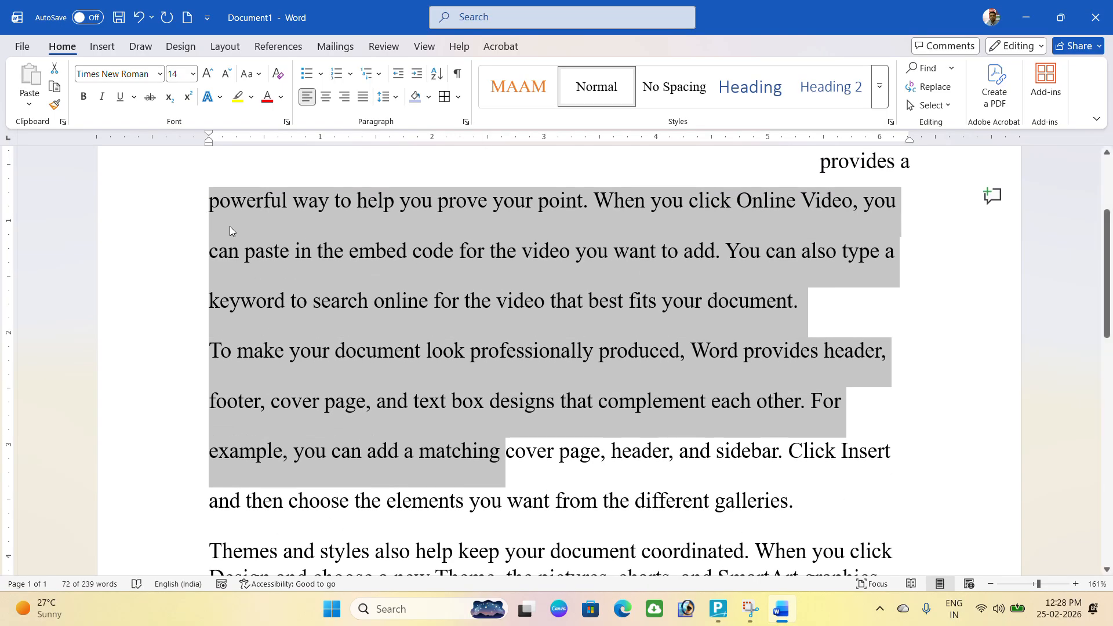
Save single spacing, centred alignment and a 0.5" first-line indent as the Normal.dotm default.
{"action": "left_click", "coordinate": [466, 121]}
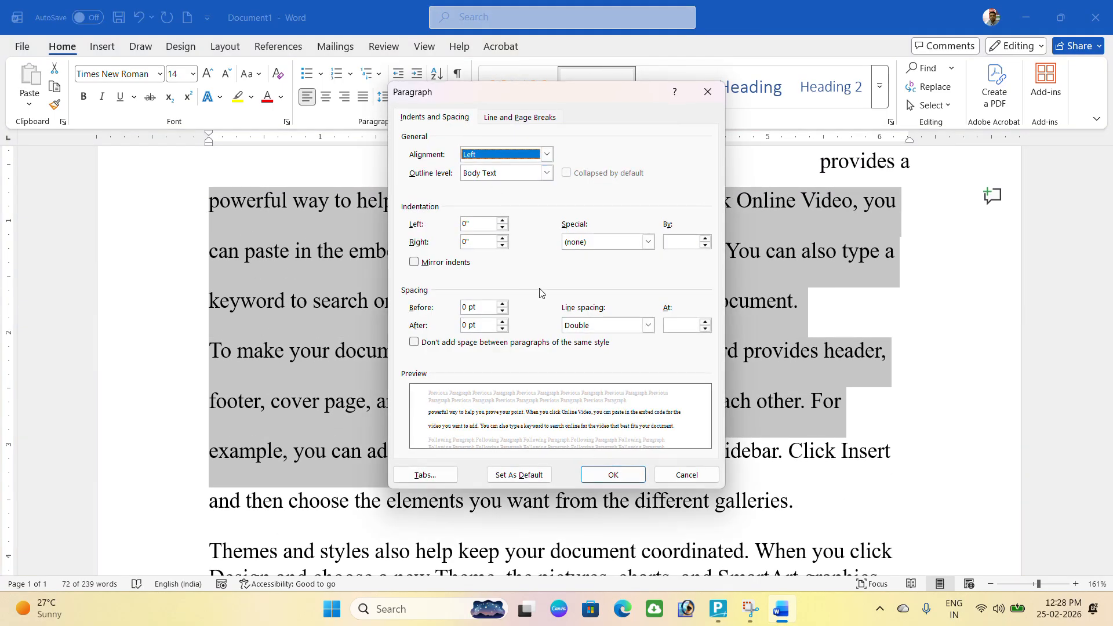
{"action": "left_click", "coordinate": [603, 325]}
{"action": "left_click", "coordinate": [584, 340]}
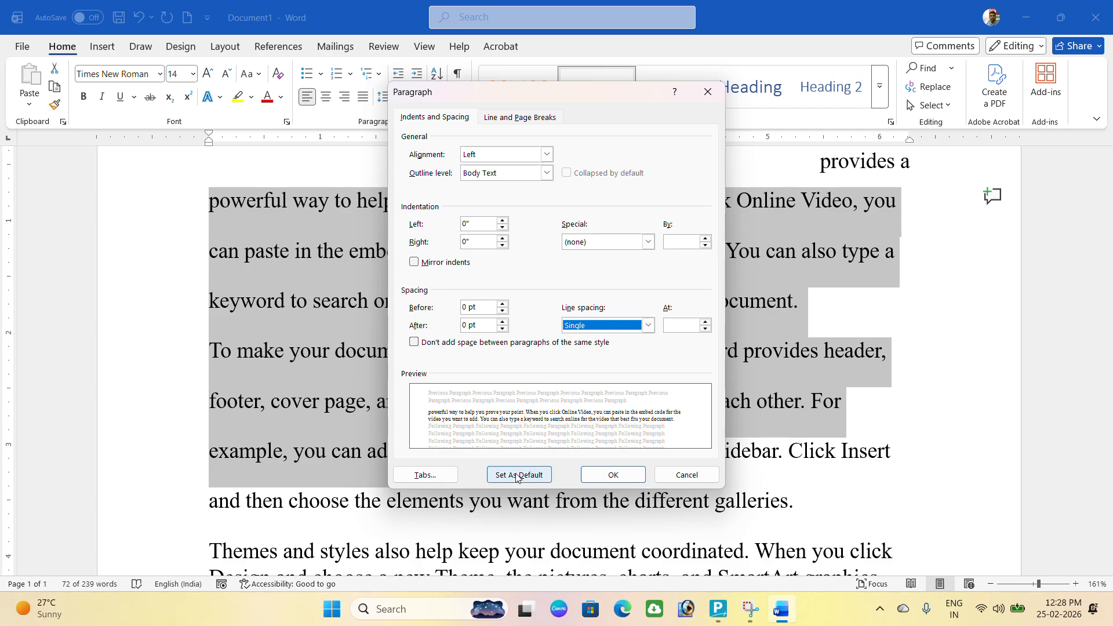
{"action": "left_click", "coordinate": [547, 155]}
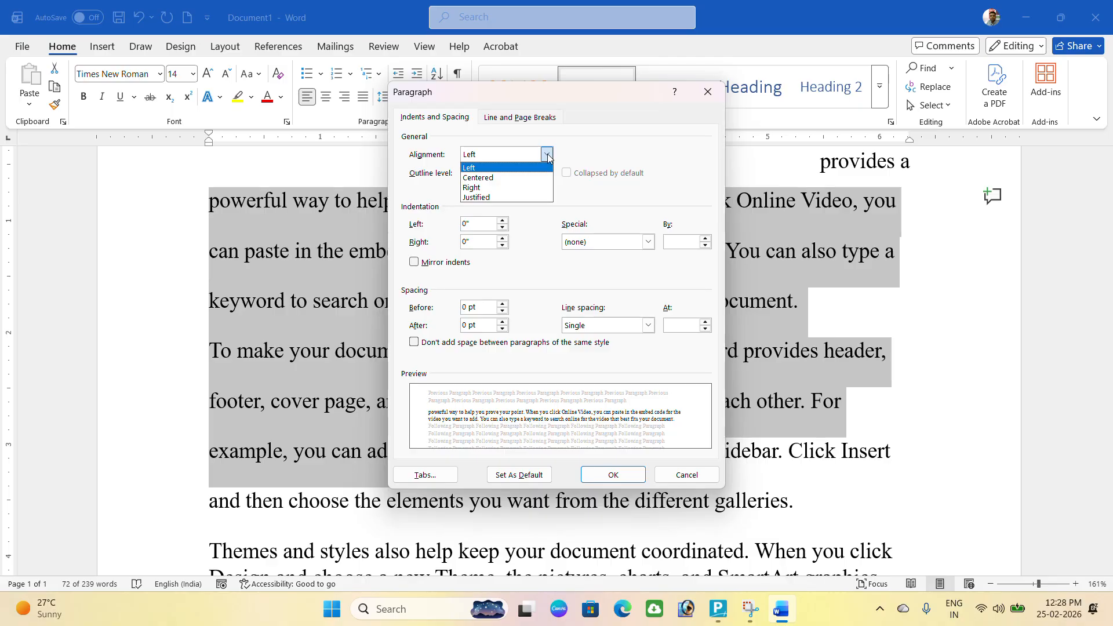
{"action": "left_click", "coordinate": [486, 178]}
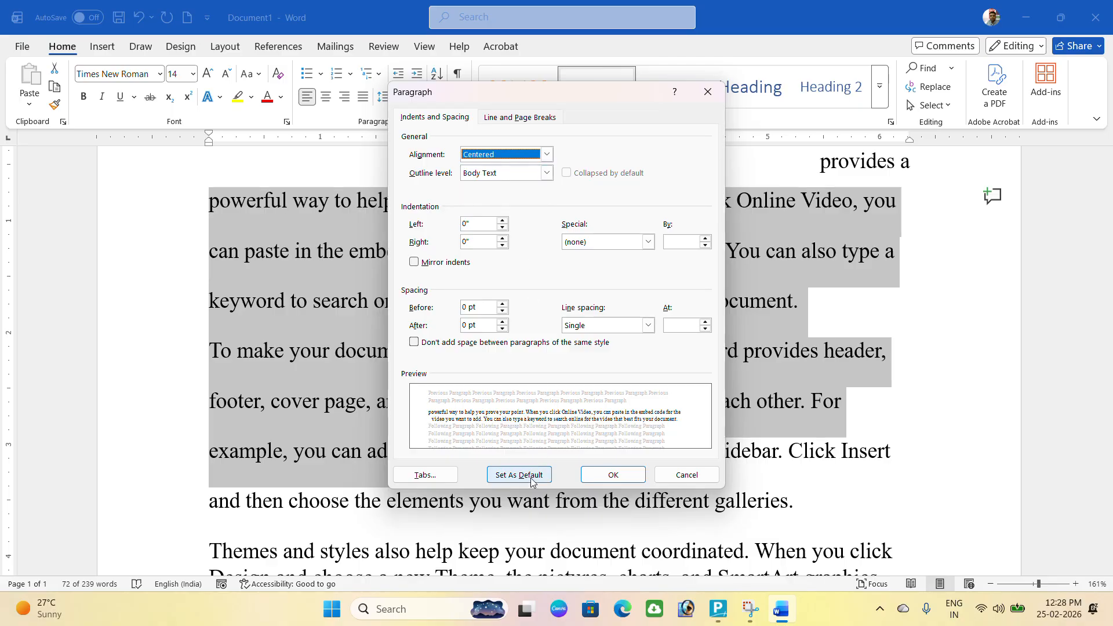
{"action": "left_click", "coordinate": [648, 242]}
{"action": "left_click", "coordinate": [582, 262]}
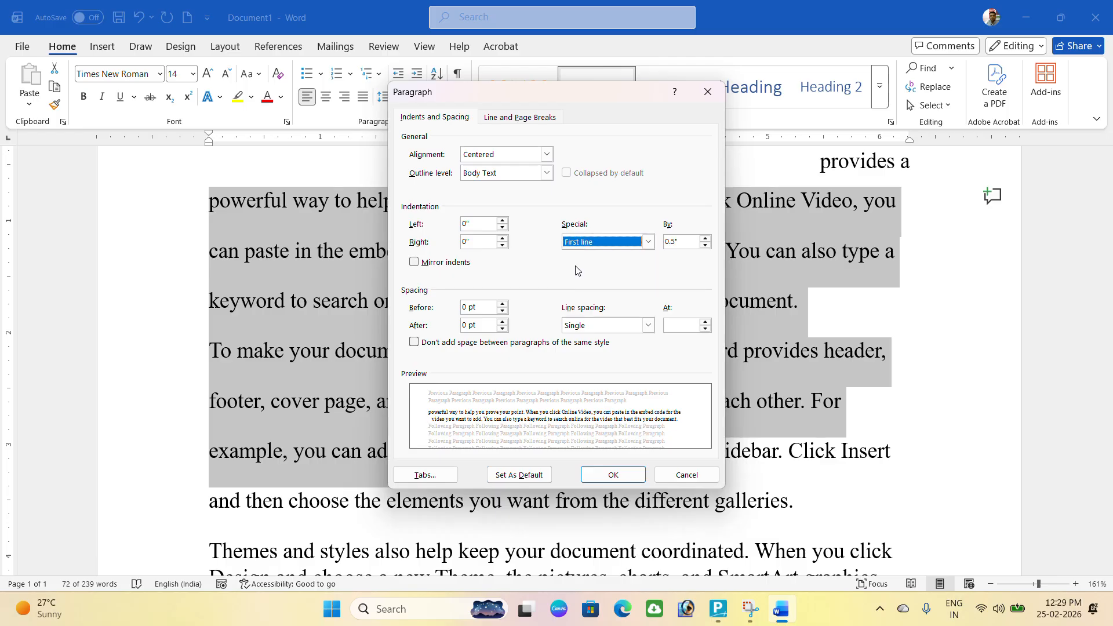
{"action": "left_click", "coordinate": [520, 474]}
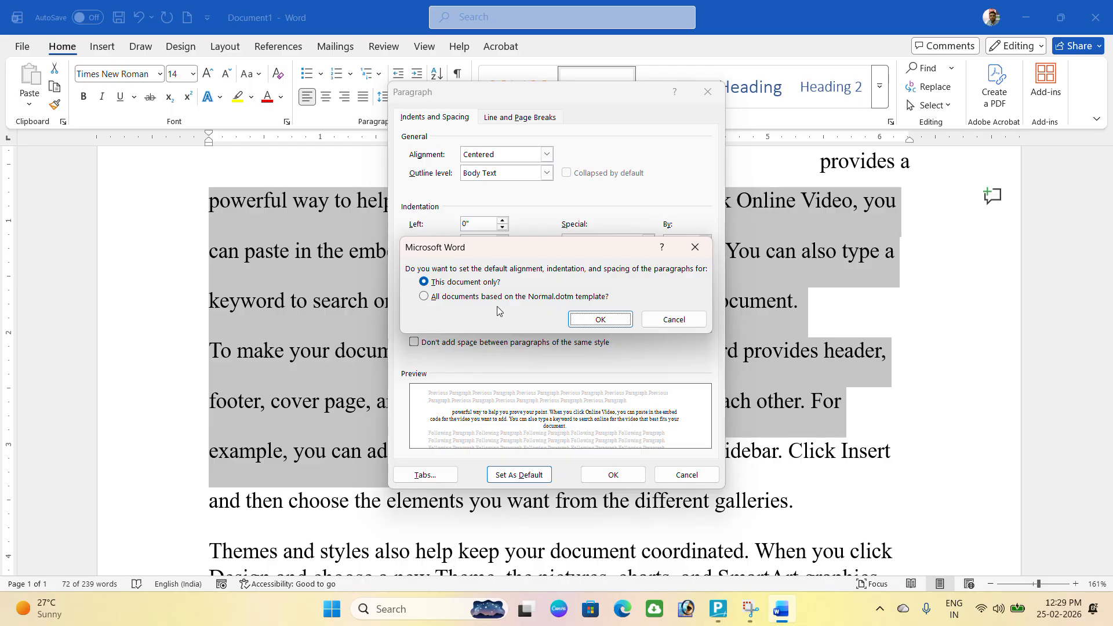
{"action": "left_click", "coordinate": [445, 296]}
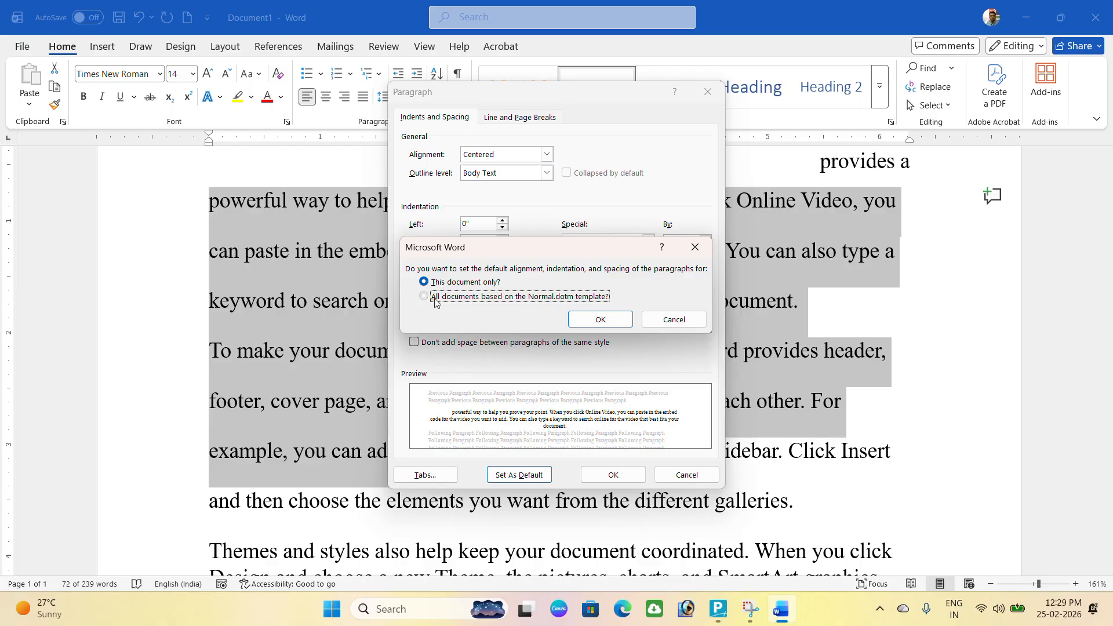
{"action": "left_click", "coordinate": [598, 320]}
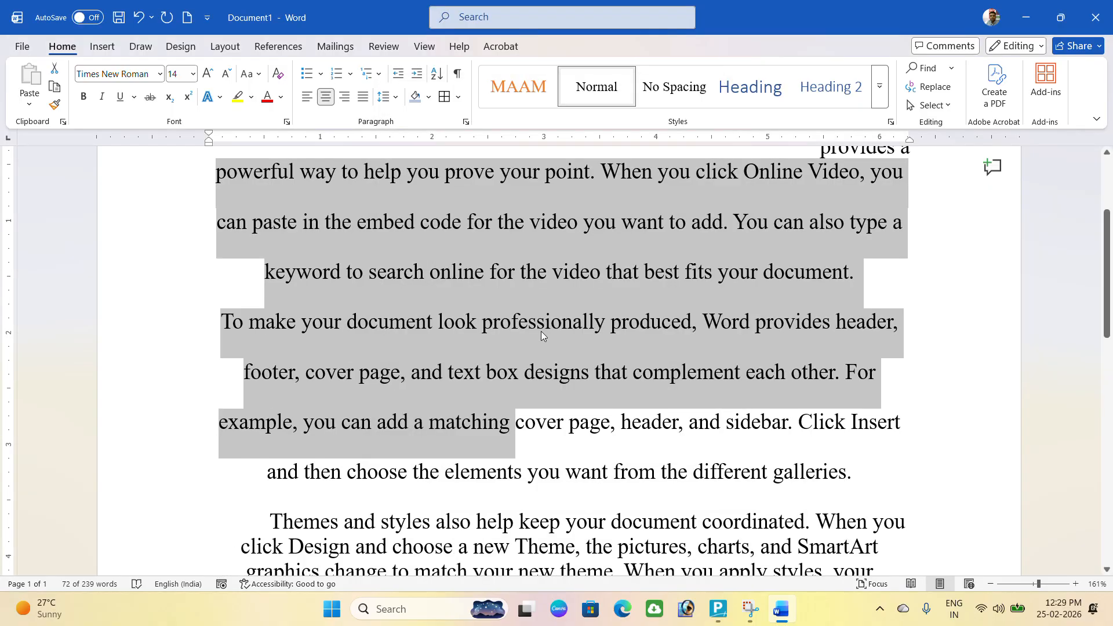
Create a new blank document and type a long line of sample text.
{"action": "left_click", "coordinate": [488, 340]}
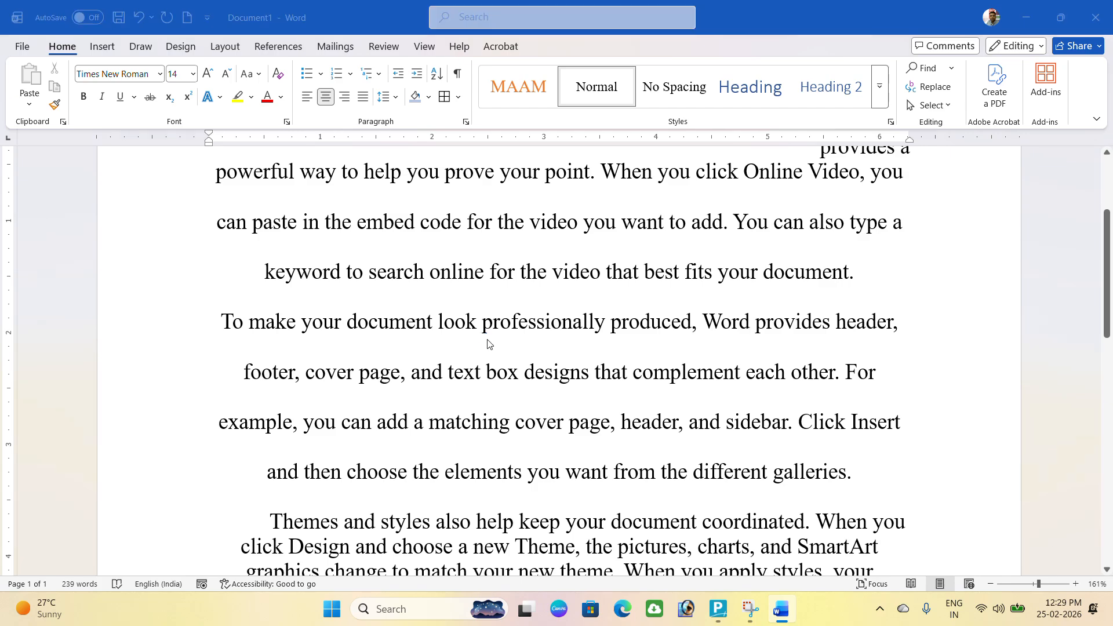
{"action": "key", "text": "ctrl+n"}
{"action": "type", "text": "xsdfsdafsadfs"}
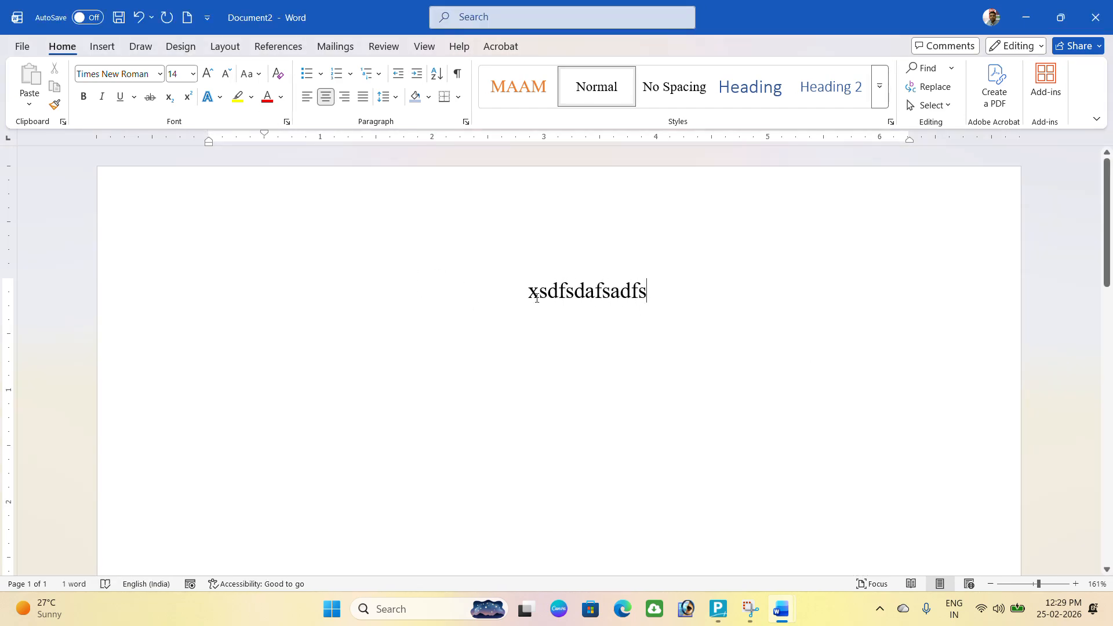
{"action": "type", "text": "safasdfsafsa"}
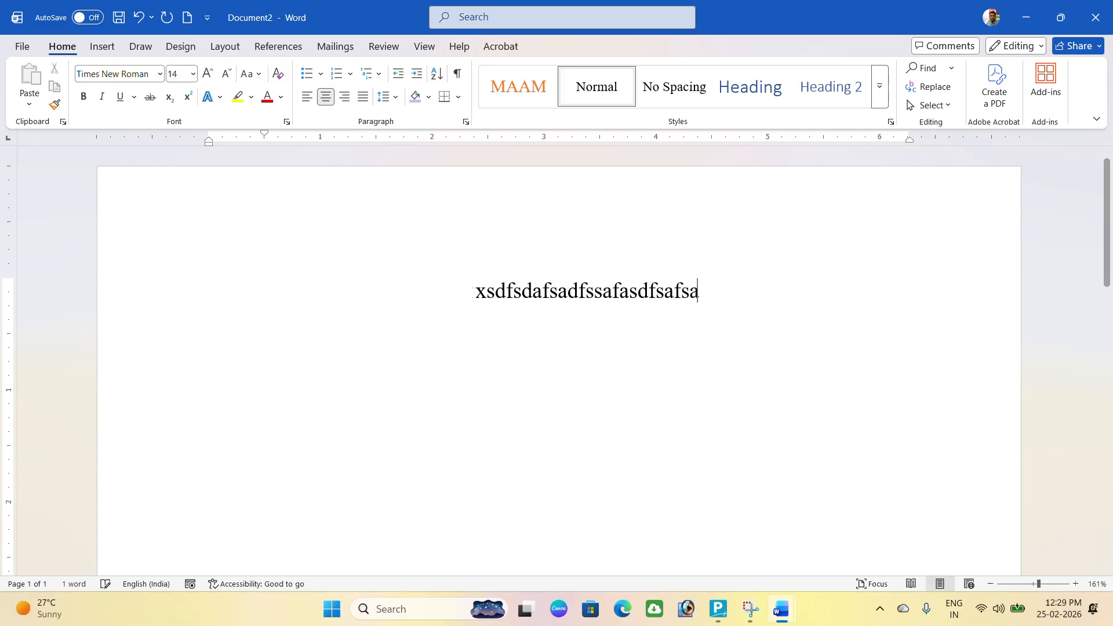
{"action": "type", "text": "fsafasfasfasfsafasfasfasdfasfasdfasdf as"}
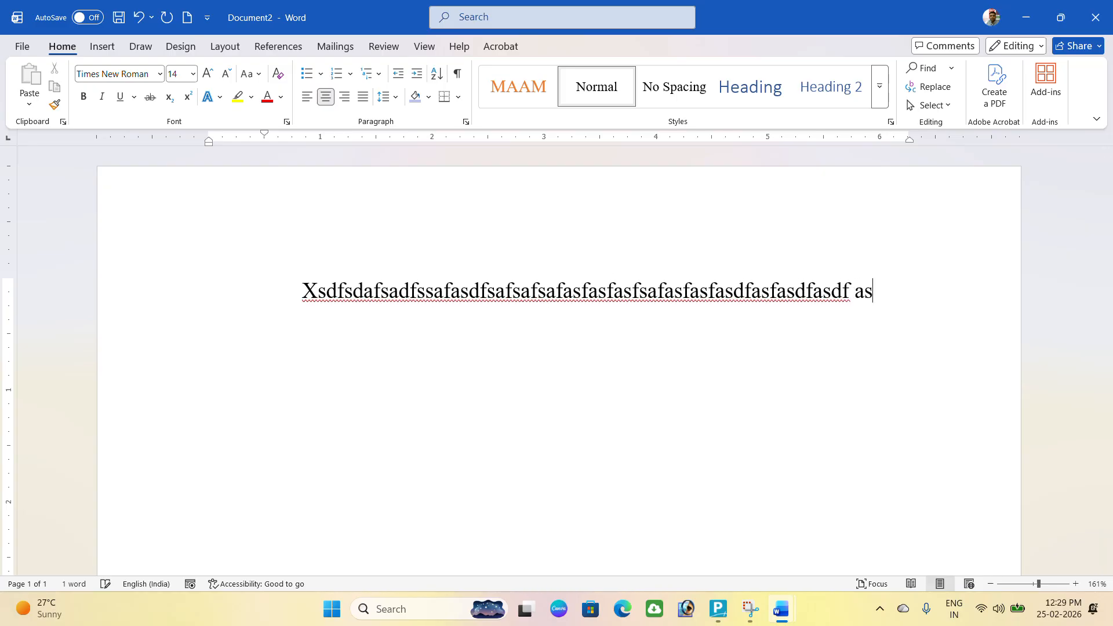
{"action": "type", "text": "fasdf asfasf asfasfsafsafasfasfasdfasfasfsa"}
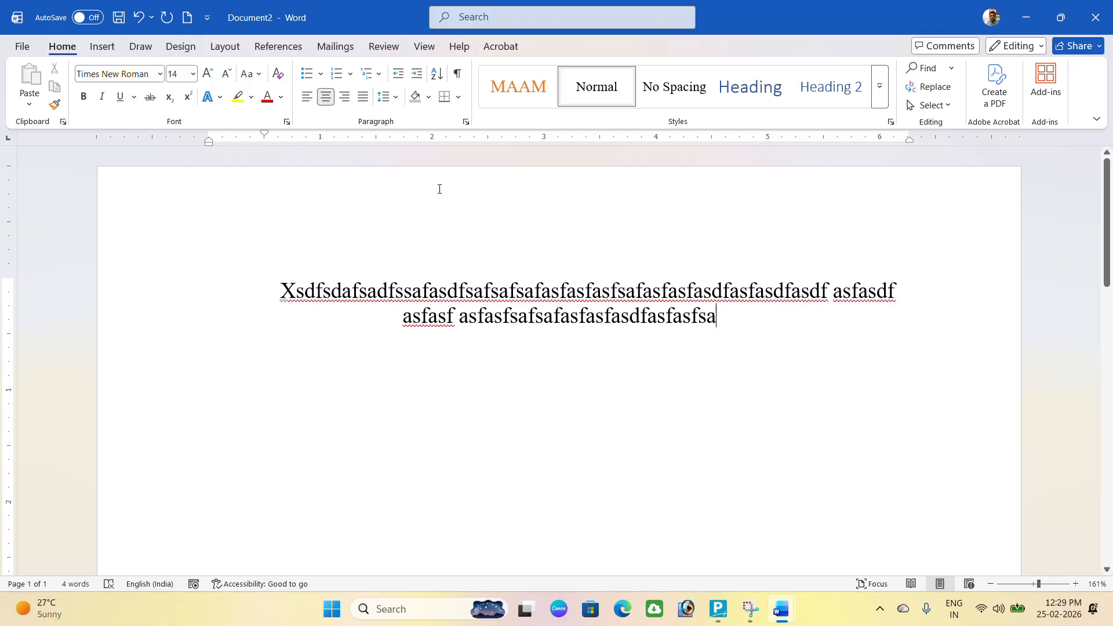
Save left alignment with Special indent (none) as the default for Normal.dotm documents.
{"action": "left_click", "coordinate": [466, 121]}
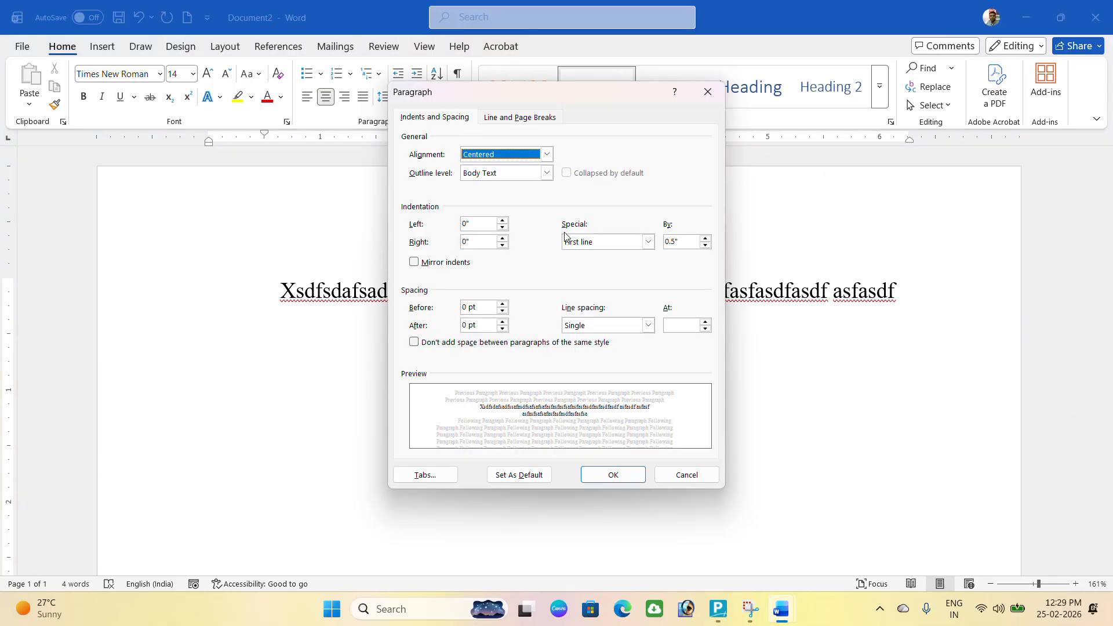
{"action": "left_click", "coordinate": [649, 241]}
{"action": "left_click", "coordinate": [577, 255]}
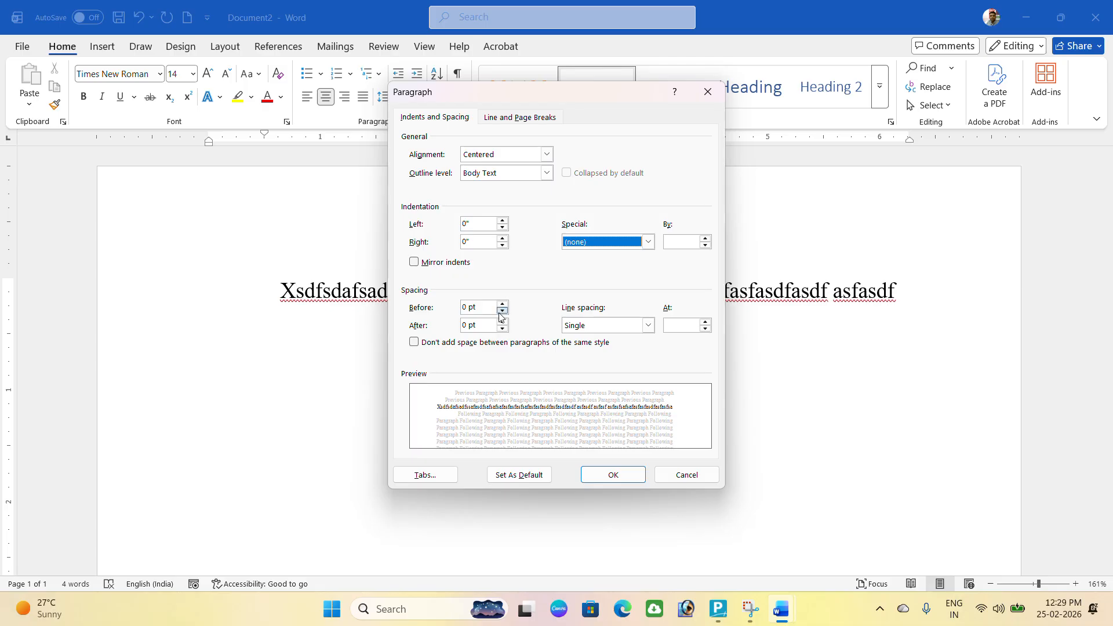
{"action": "left_click", "coordinate": [547, 154]}
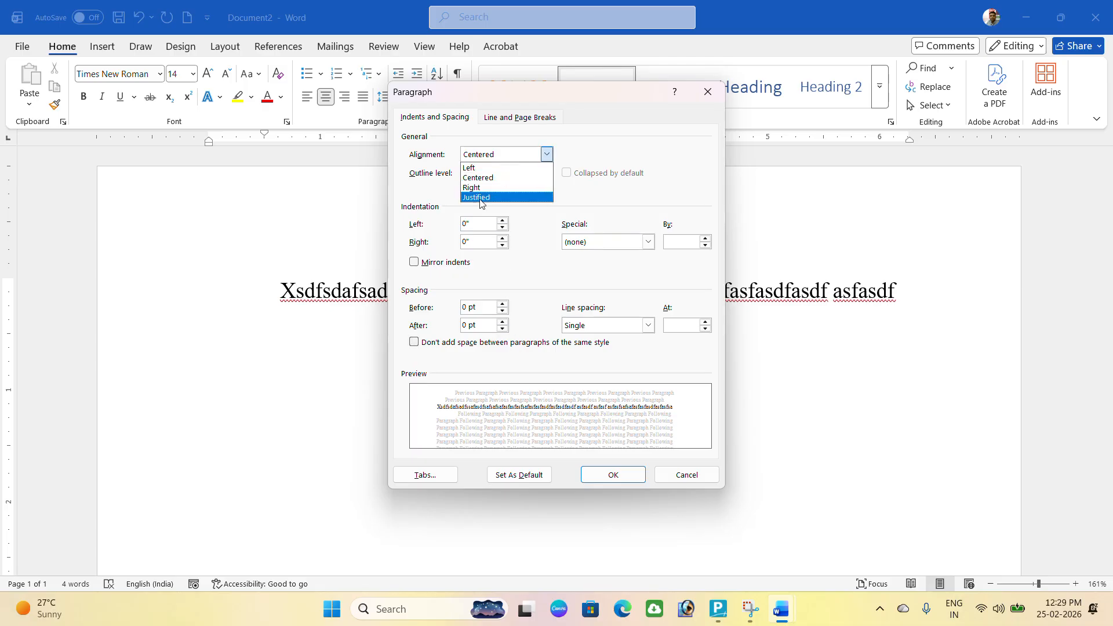
{"action": "left_click", "coordinate": [470, 167]}
{"action": "left_click", "coordinate": [520, 474]}
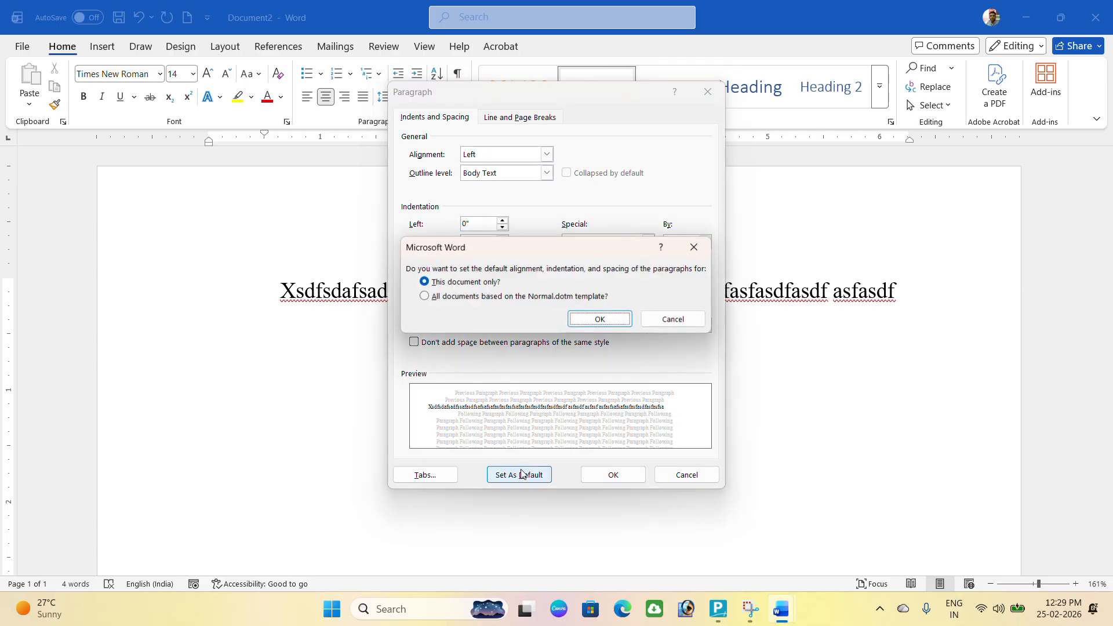
{"action": "left_click", "coordinate": [528, 296]}
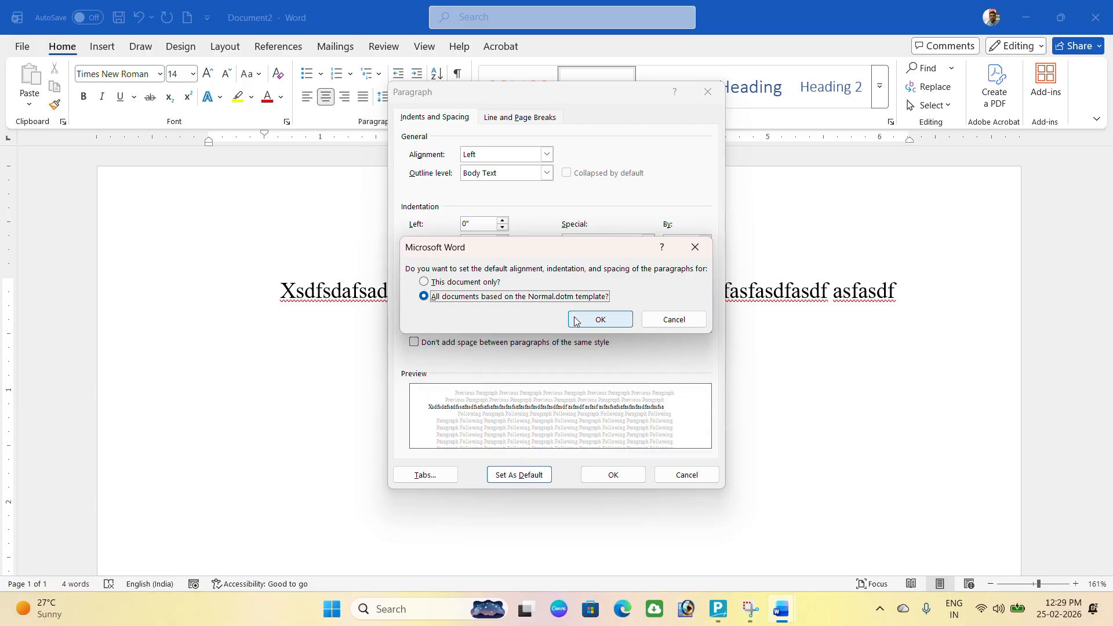
{"action": "left_click", "coordinate": [580, 320]}
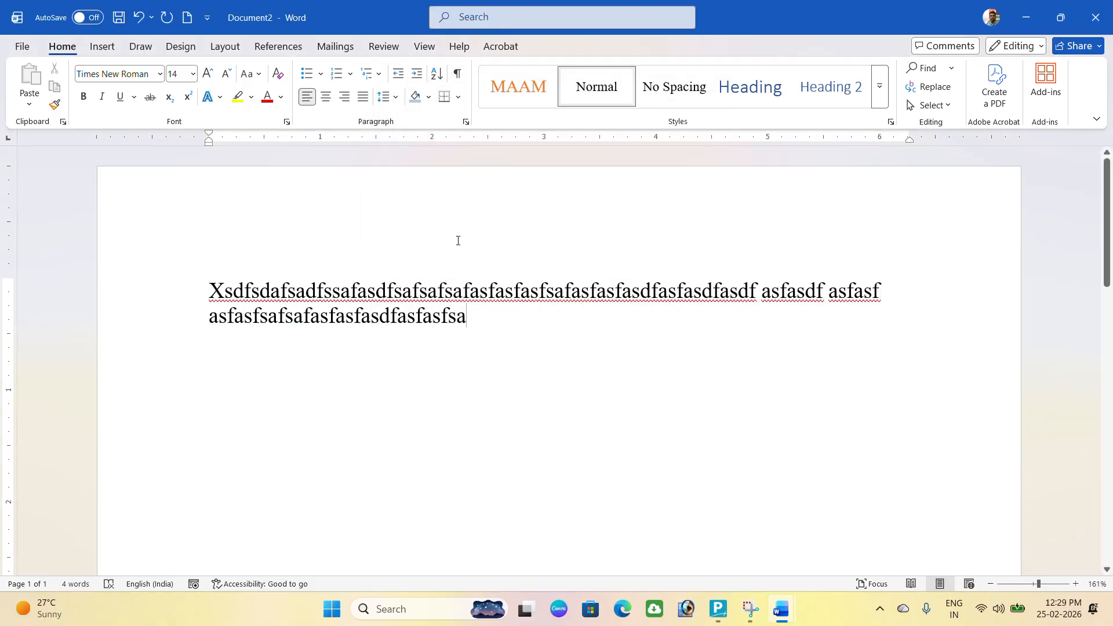
Replace the sample text with a centred 'bio-data' heading.
{"action": "left_click_drag", "start_coordinate": [220, 280], "coordinate": [507, 320]}
{"action": "key", "text": "Delete"}
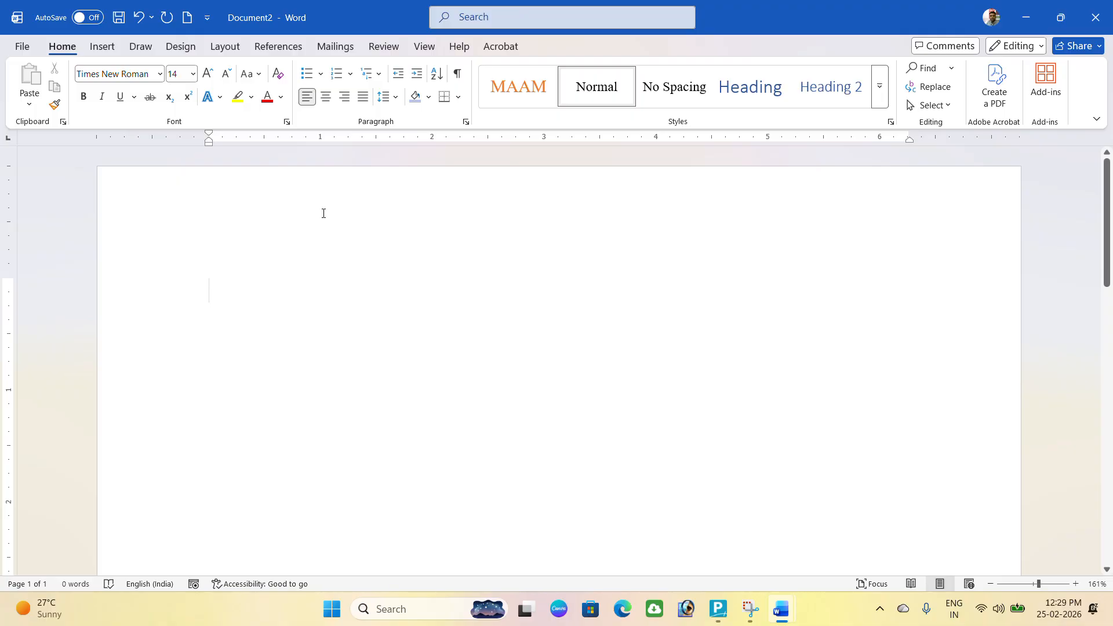
{"action": "left_click", "coordinate": [328, 99]}
{"action": "type", "text": "b"}
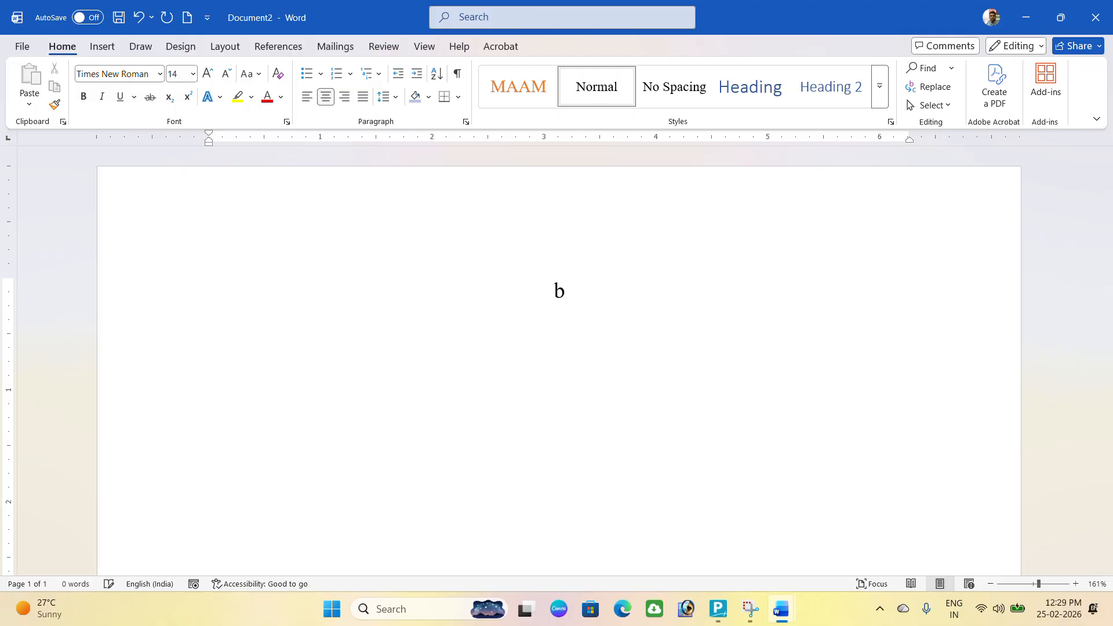
{"action": "type", "text": "io-data"}
{"action": "key", "text": "Return"}
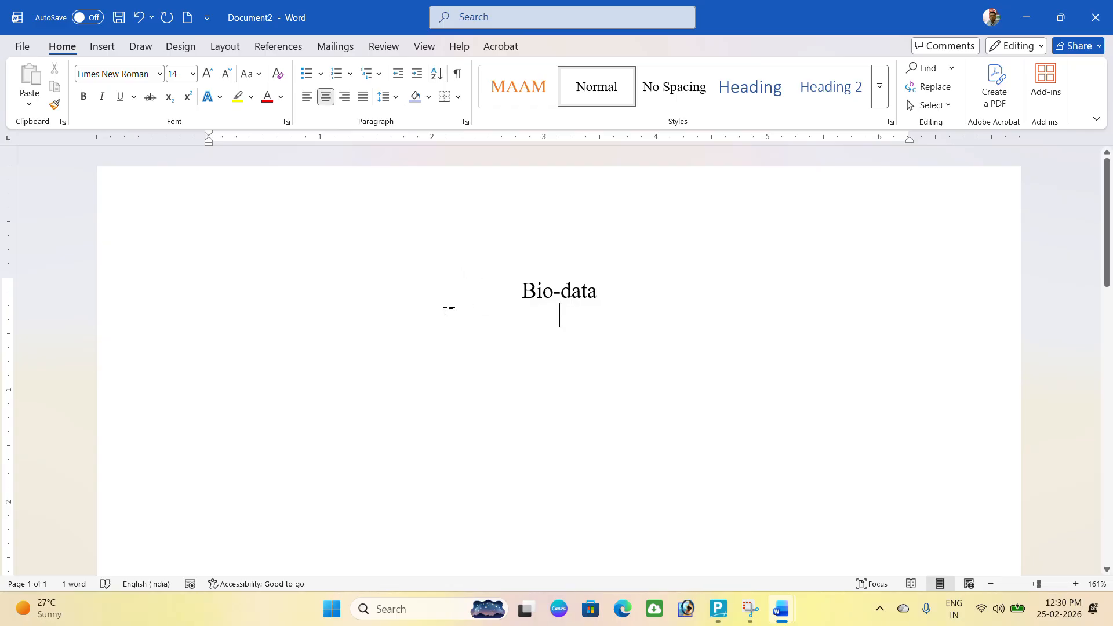
Add a left-aligned 'Name' line beneath the heading.
{"action": "left_click", "coordinate": [307, 97]}
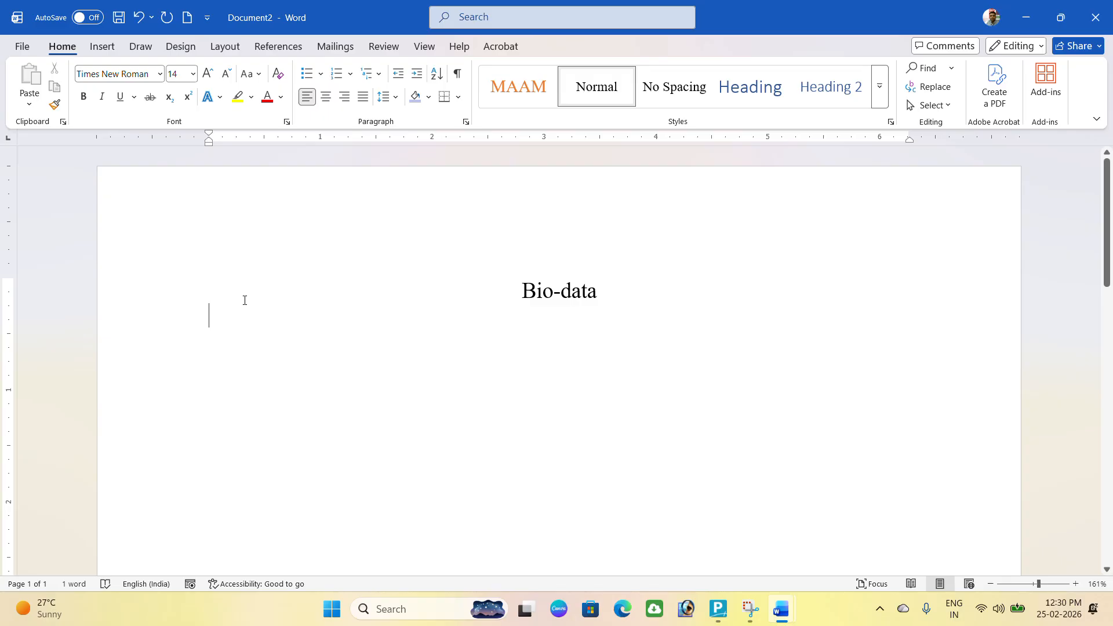
{"action": "type", "text": "Name"}
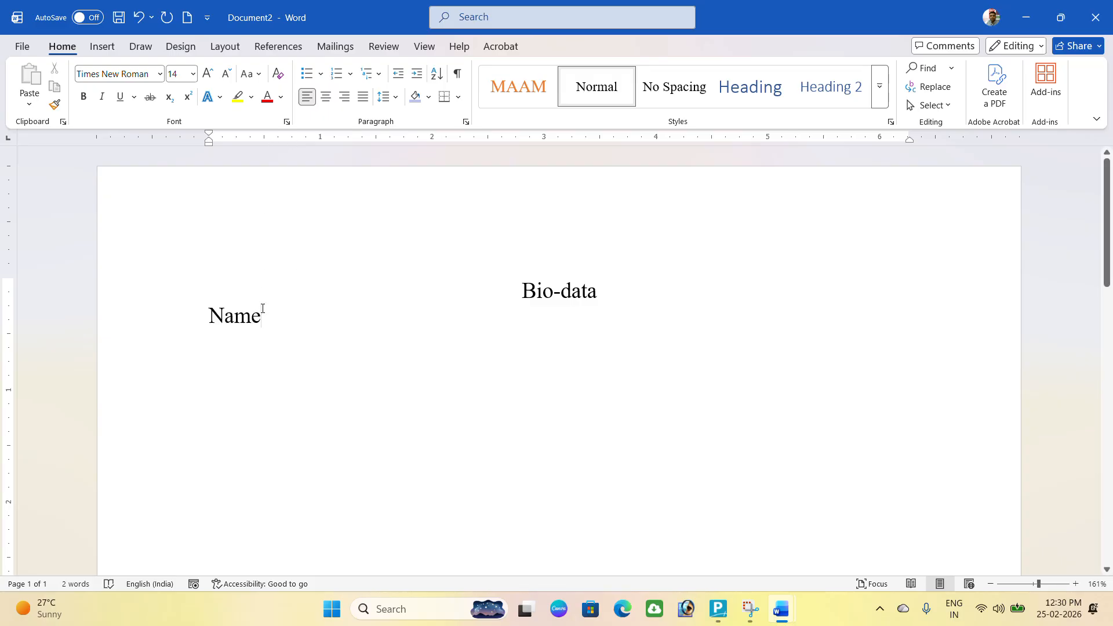
{"action": "key", "text": "Tab"}
{"action": "key", "text": "Tab"}
{"action": "key", "text": "Tab"}
{"action": "key", "text": "BackSpace"}
{"action": "key", "text": "BackSpace"}
{"action": "key", "text": "BackSpace"}
Add tab stops at 2 and 3 inches for the Name line in the Tabs dialog.
{"action": "left_click", "coordinate": [466, 121]}
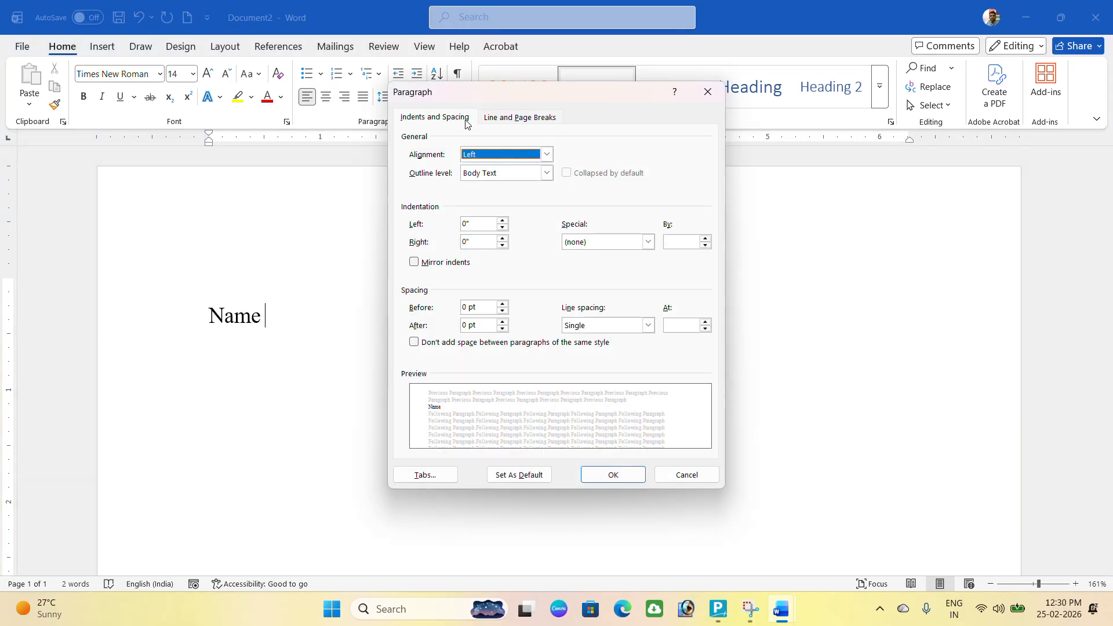
{"action": "left_click", "coordinate": [441, 478]}
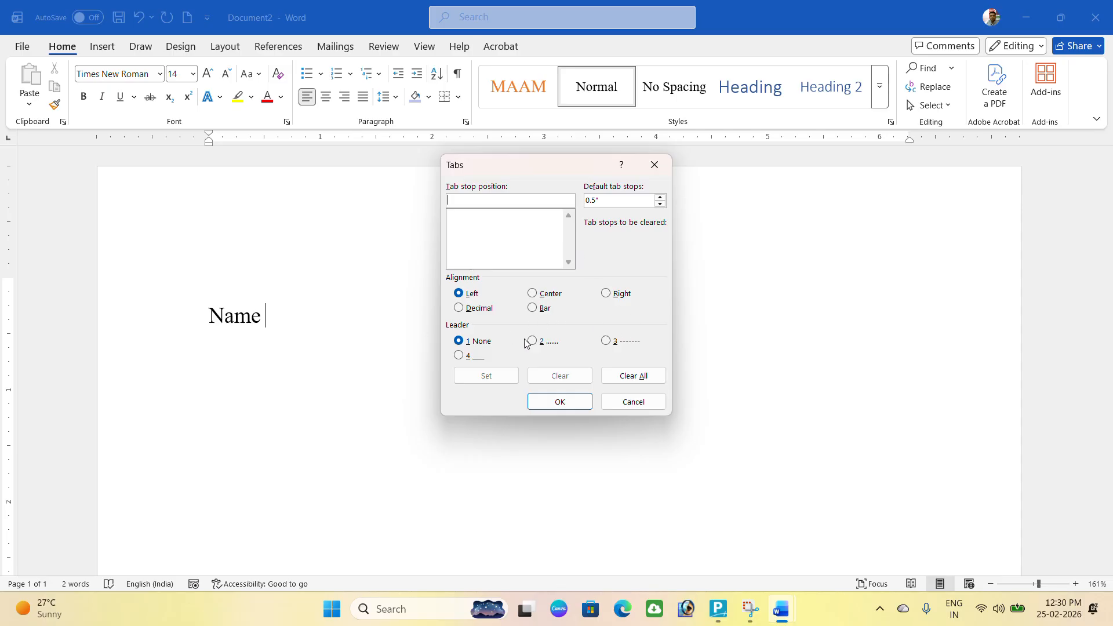
{"action": "type", "text": "2"}
{"action": "left_click", "coordinate": [483, 383]}
{"action": "type", "text": "3"}
{"action": "left_click", "coordinate": [486, 376]}
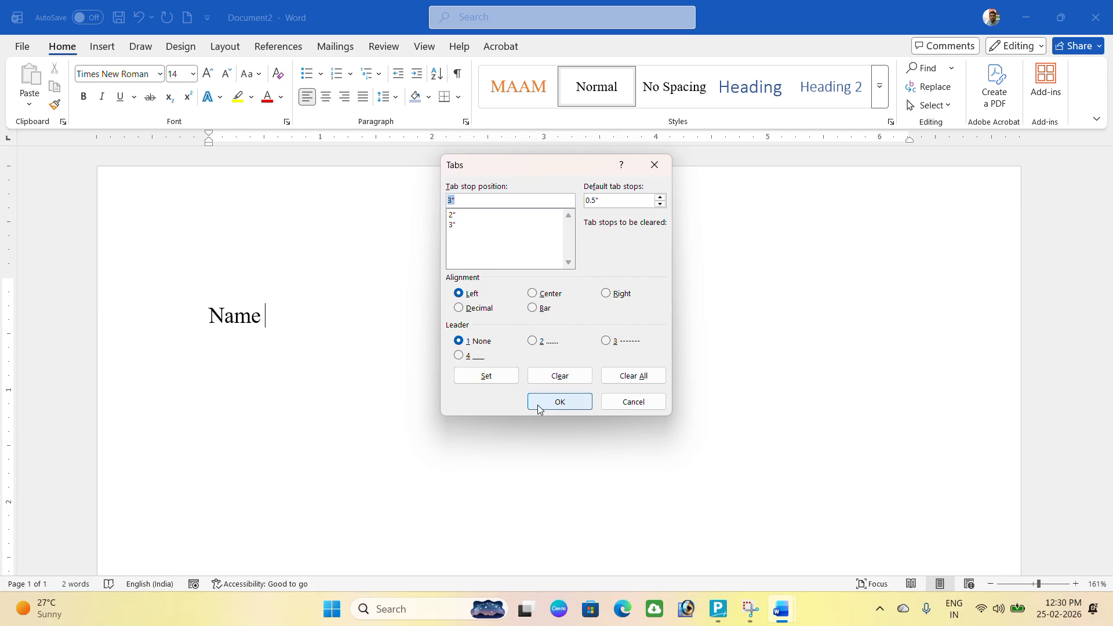
{"action": "left_click", "coordinate": [554, 400]}
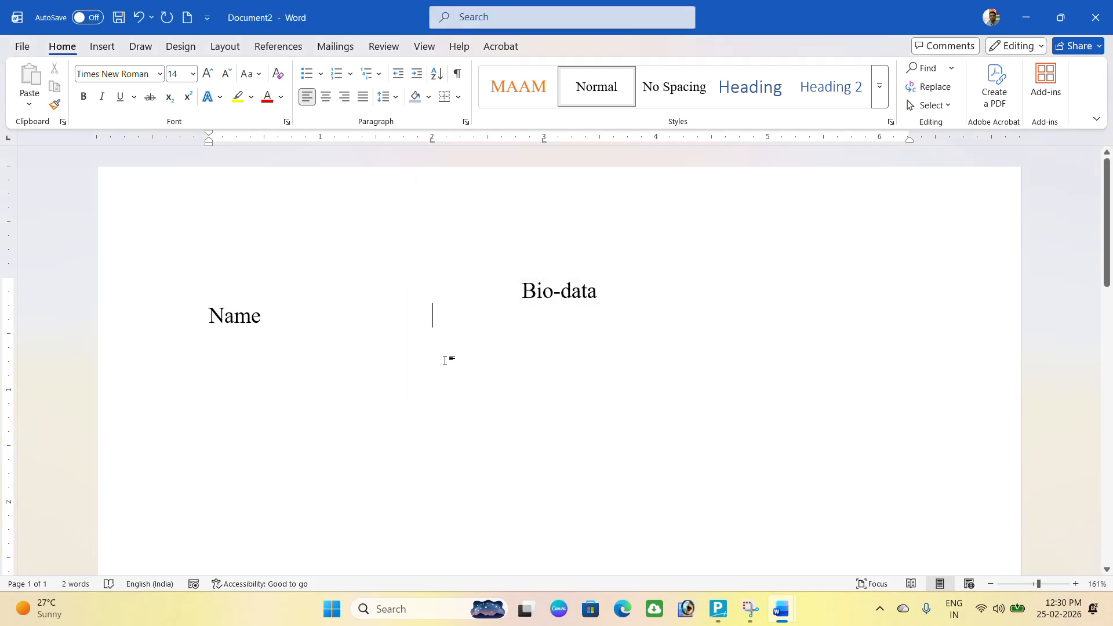
Complete the Name line with a tab-aligned colon and the student's full name.
{"action": "key", "text": "BackSpace"}
{"action": "key", "text": "Tab"}
{"action": "key", "text": "Tab"}
{"action": "type", "text": ":"}
{"action": "key", "text": "Tab"}
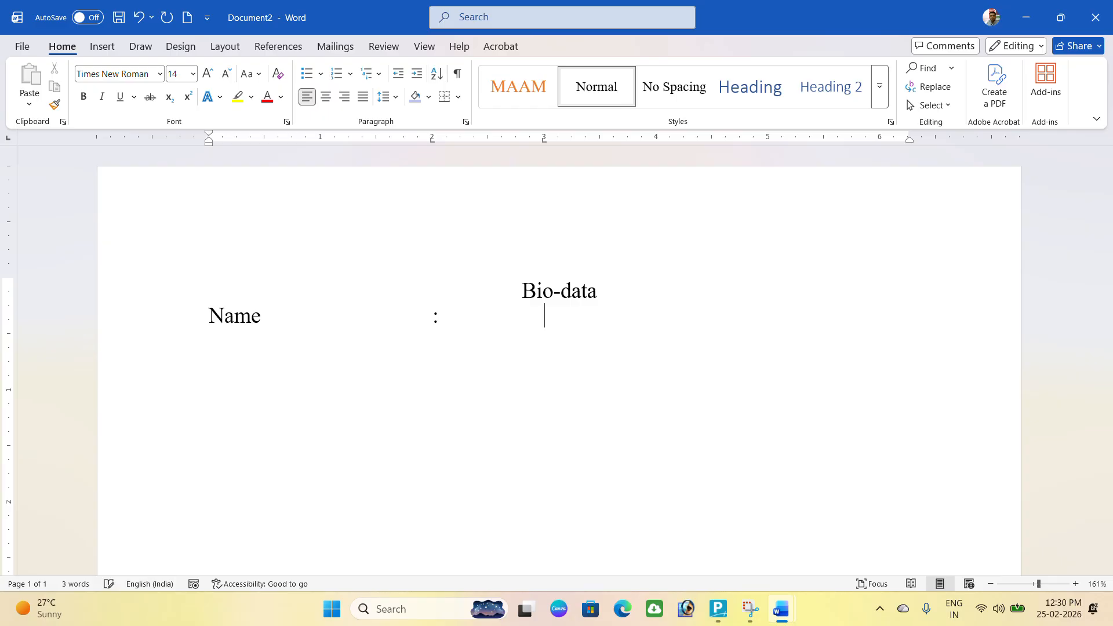
Add a Roll line with its colon at the tab stop and value 01.
{"action": "key", "text": "Return"}
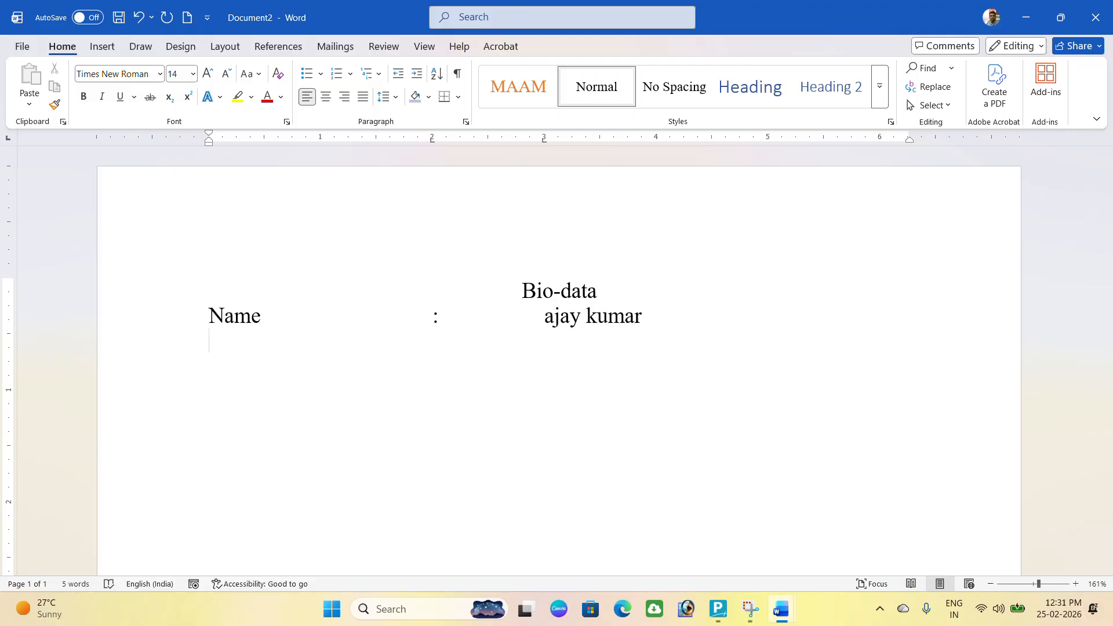
{"action": "type", "text": "roll"}
{"action": "key", "text": "Tab"}
{"action": "key", "text": "Tab"}
{"action": "key", "text": "Tab"}
{"action": "key", "text": "Tab"}
{"action": "type", "text": ": 01"}
Add a Father's name line with its colon at the tab stop.
{"action": "key", "text": "Return"}
{"action": "type", "text": "fa"}
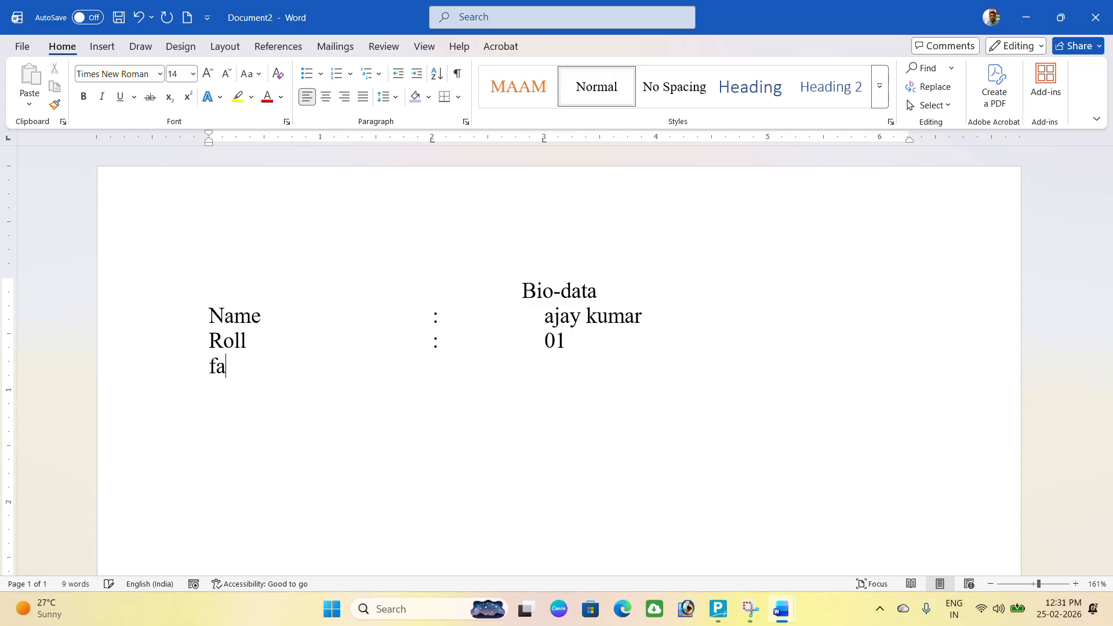
{"action": "type", "text": "ther'"}
{"action": "type", "text": "s n"}
{"action": "type", "text": "ame"}
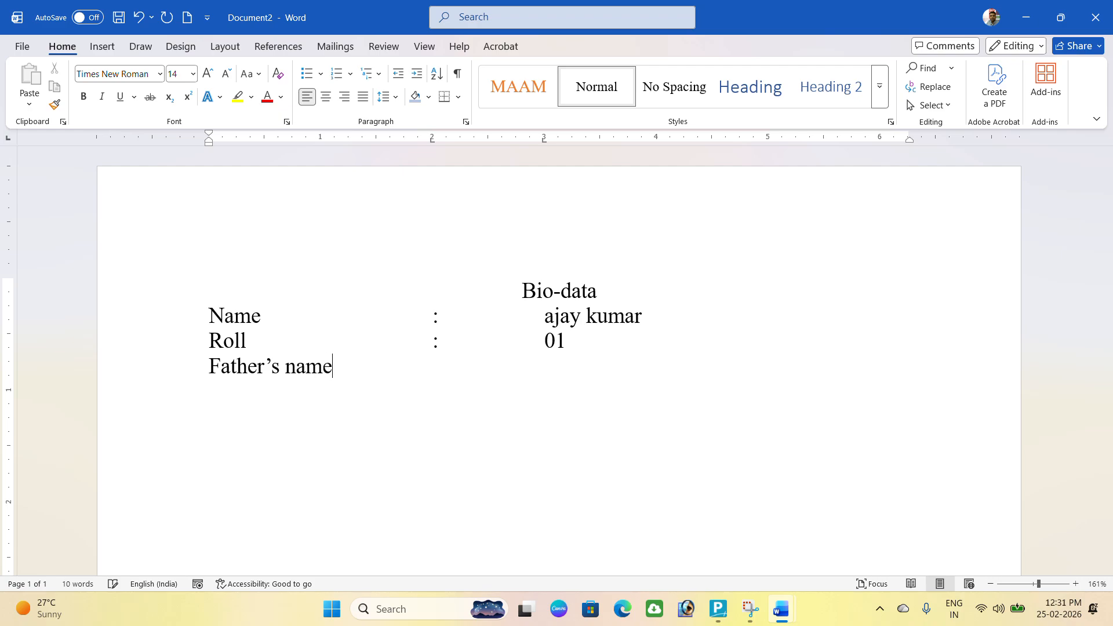
{"action": "key", "text": "Tab"}
{"action": "type", "text": ":"}
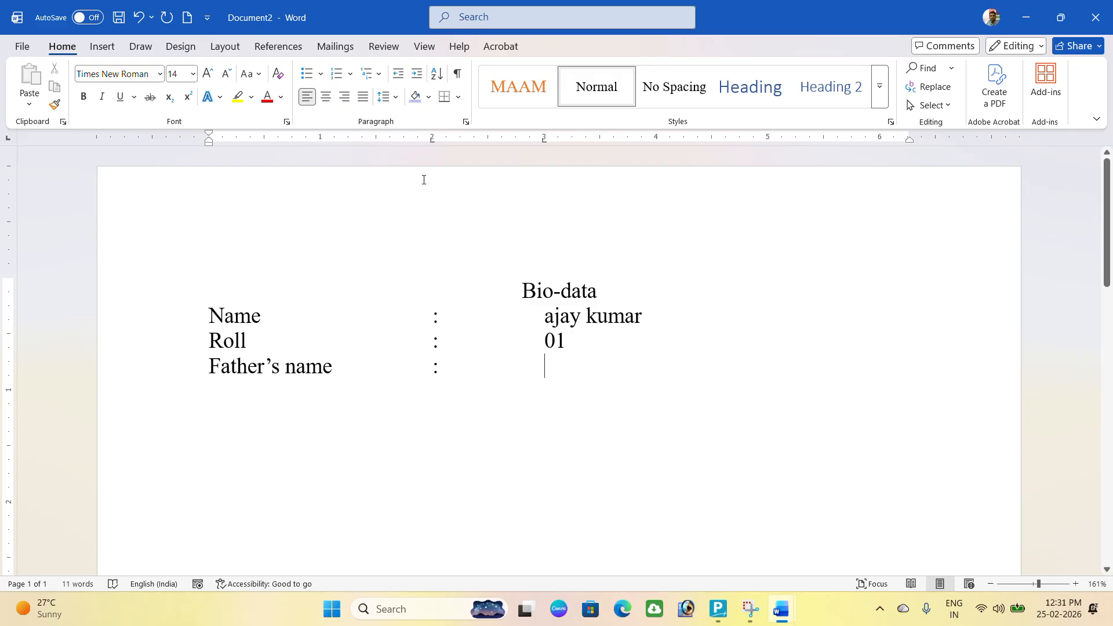
Clear all tab stops from the current paragraph in the Tabs dialog.
{"action": "left_click", "coordinate": [466, 122]}
{"action": "left_click", "coordinate": [431, 476]}
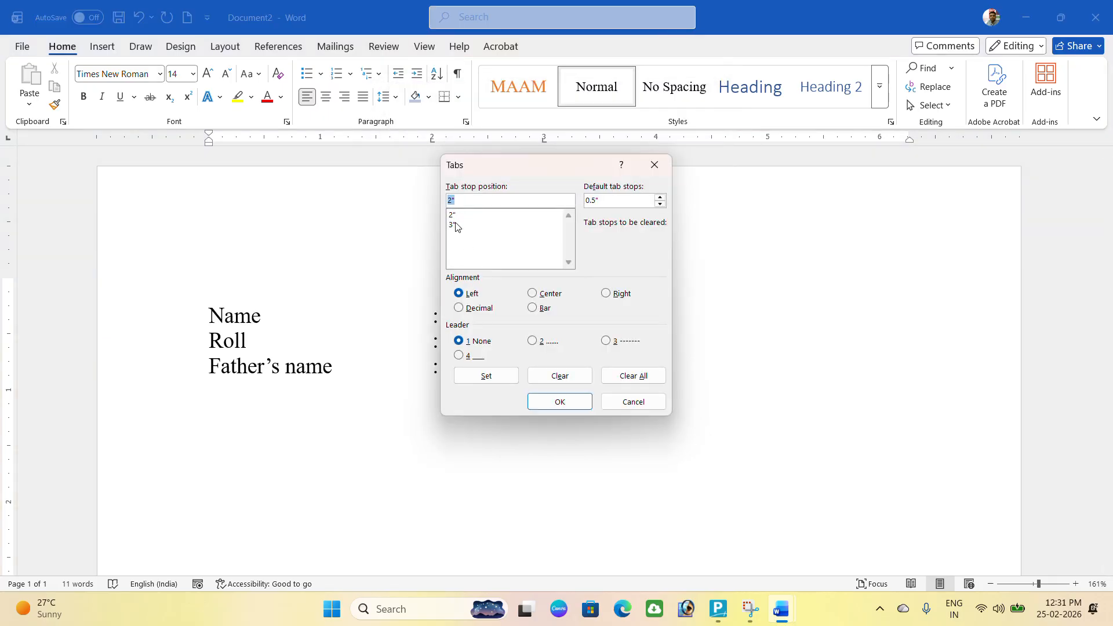
{"action": "left_click", "coordinate": [635, 377]}
{"action": "left_click", "coordinate": [545, 403]}
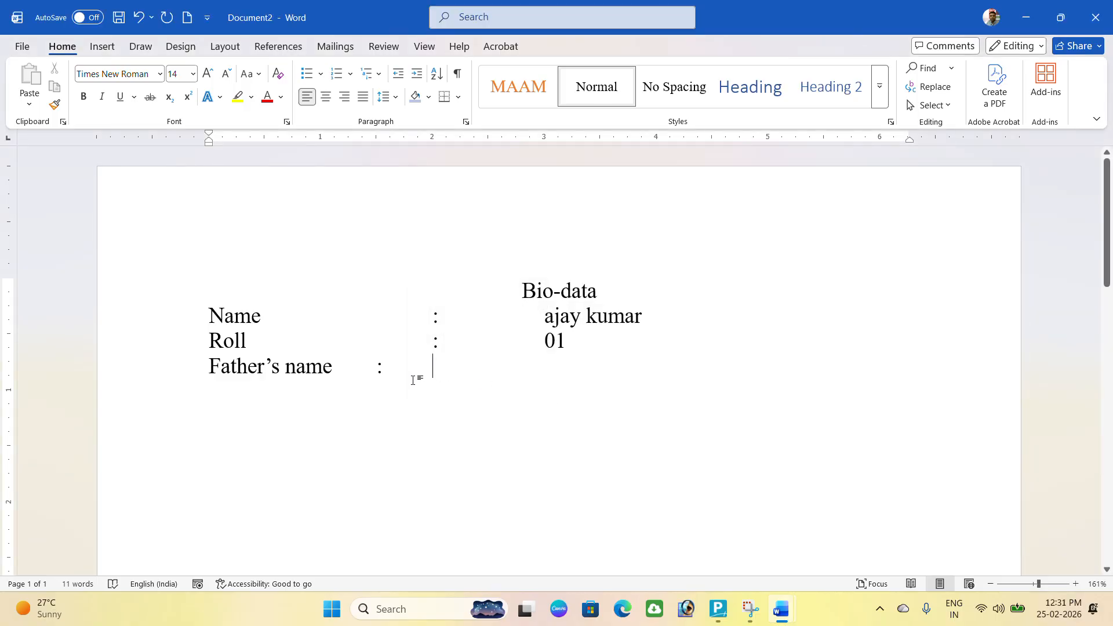
Clear all tab stops from the selected Name, Roll and Father's name lines.
{"action": "left_click_drag", "start_coordinate": [194, 315], "coordinate": [335, 370]}
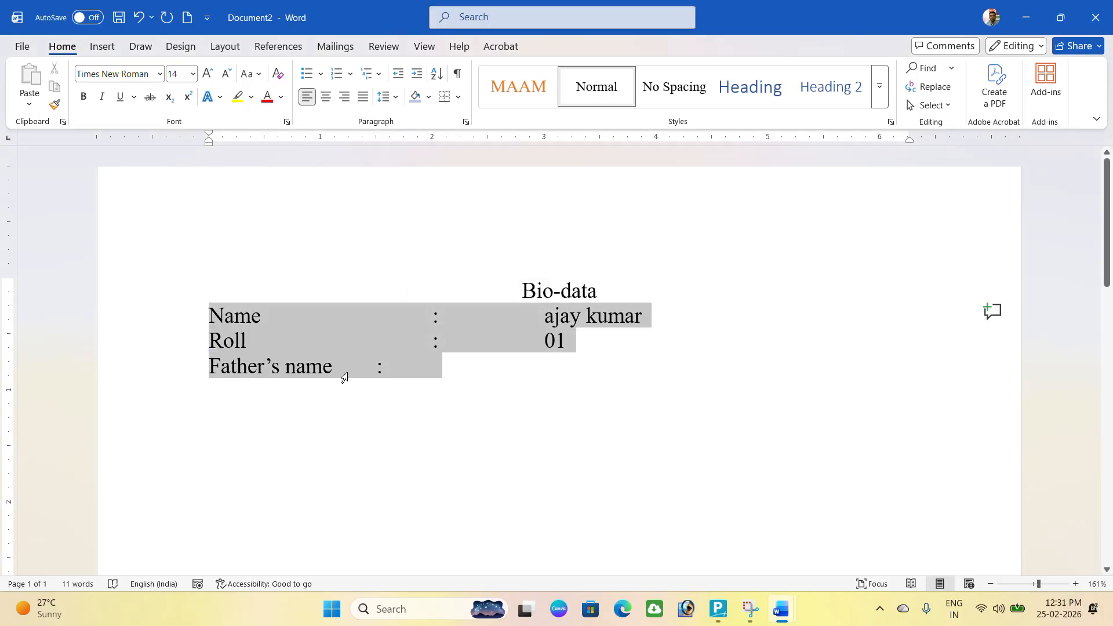
{"action": "left_click", "coordinate": [466, 122]}
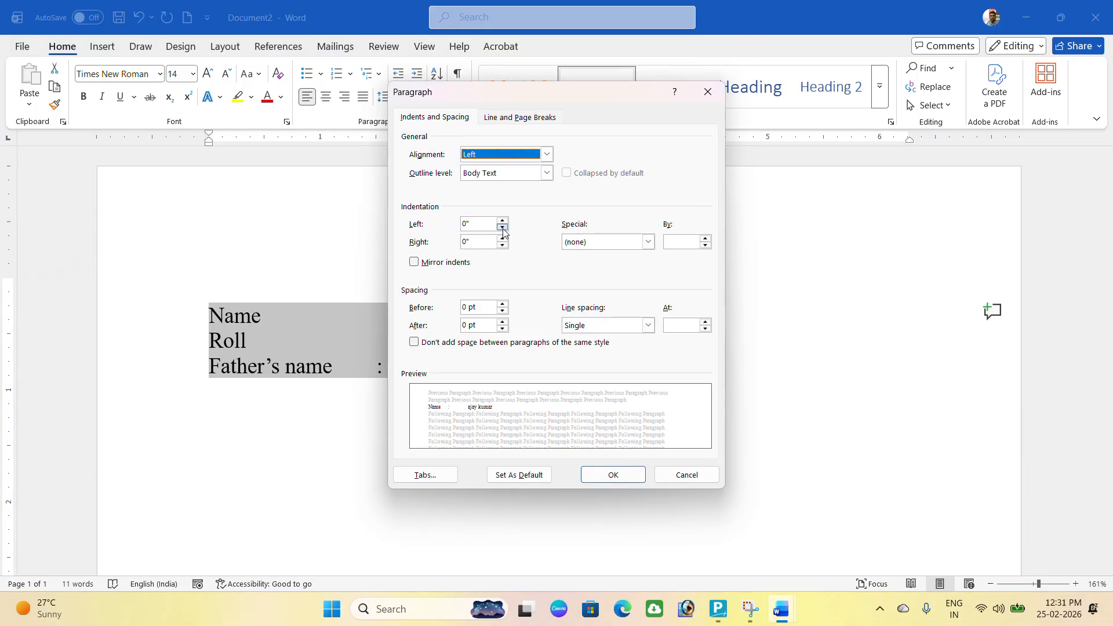
{"action": "left_click", "coordinate": [425, 475]}
{"action": "left_click", "coordinate": [634, 375]}
{"action": "left_click", "coordinate": [587, 406]}
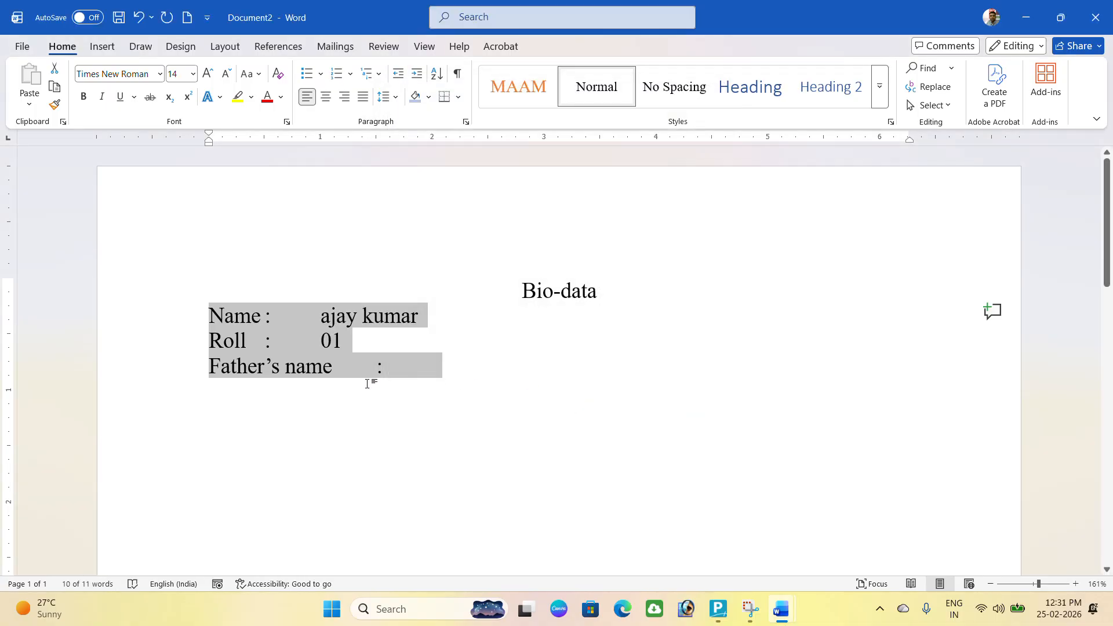